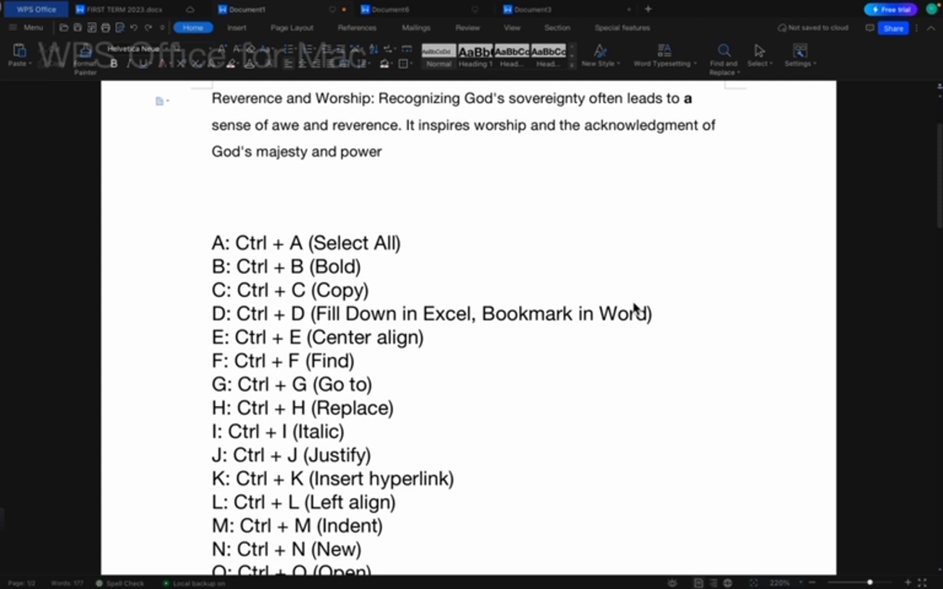
Select all, select the 'A: Ctrl + A (Select All)' line, and undo the pasted lines and bolding.
key(ctrl+a)
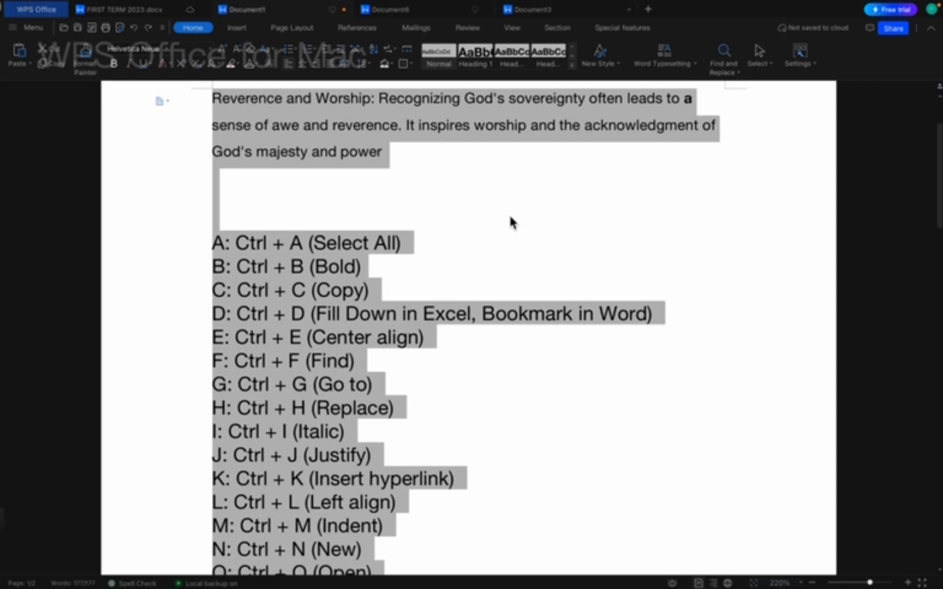
drag(390, 252, 217, 254)
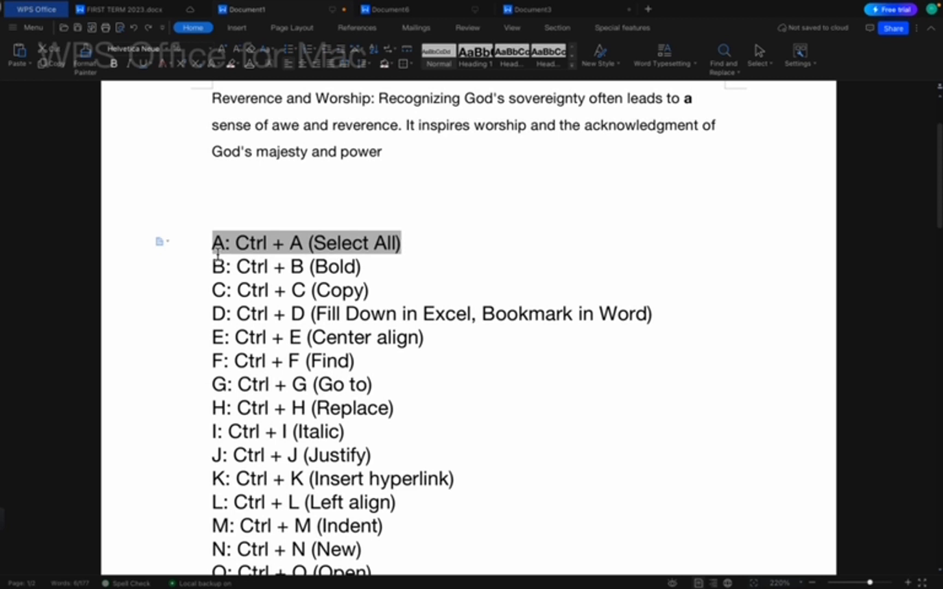
drag(217, 255, 397, 309)
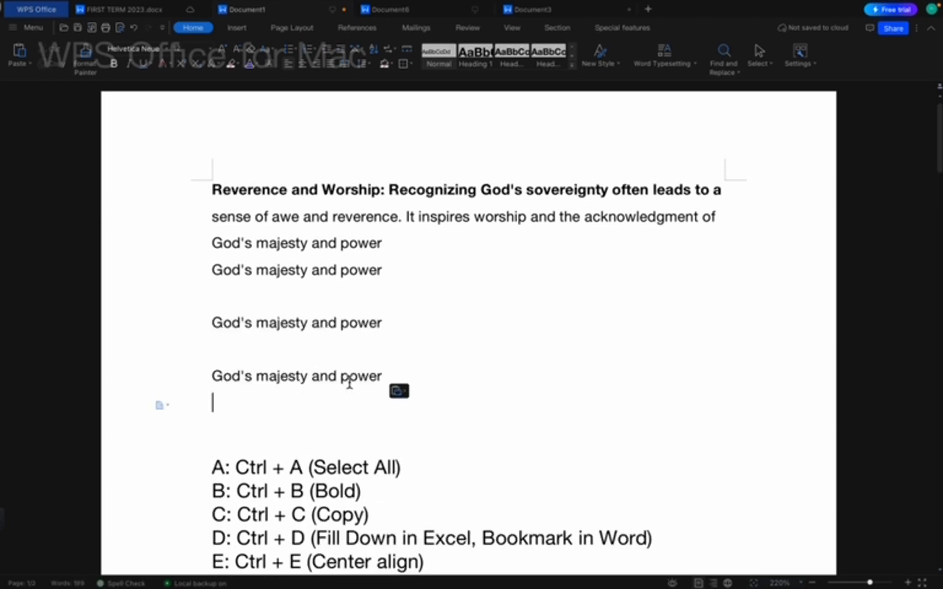
key(ctrl+z)
key(ctrl+z)
key(ctrl+z)
key(ctrl+z)
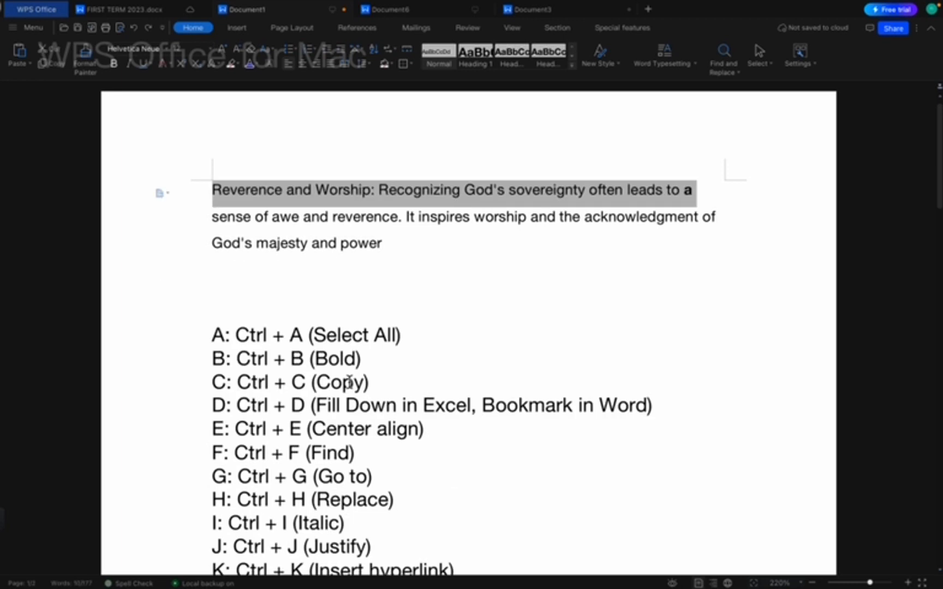
Select the Reverence and Worship paragraph's first line from the margin and bold it with Ctrl+B.
click(356, 358)
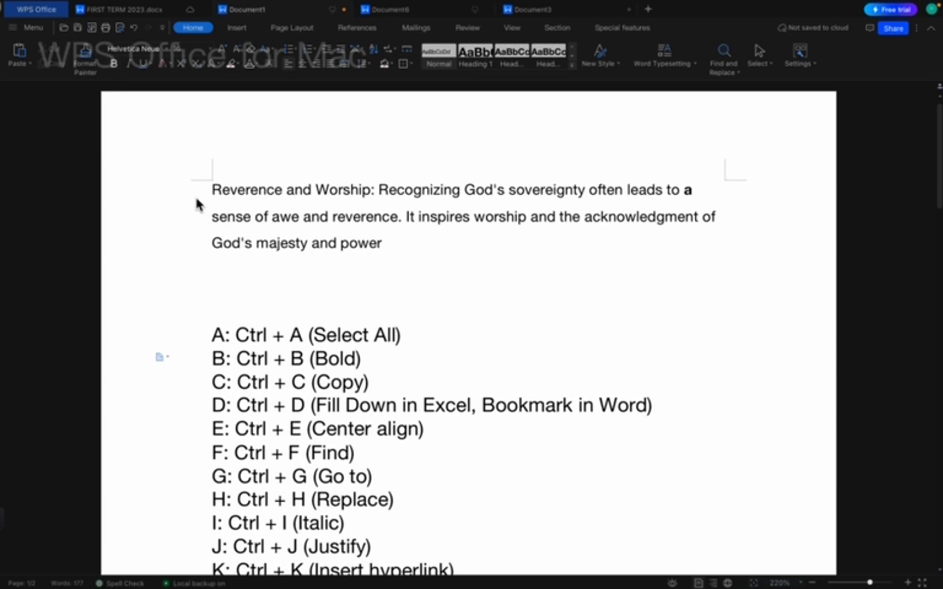
click(141, 204)
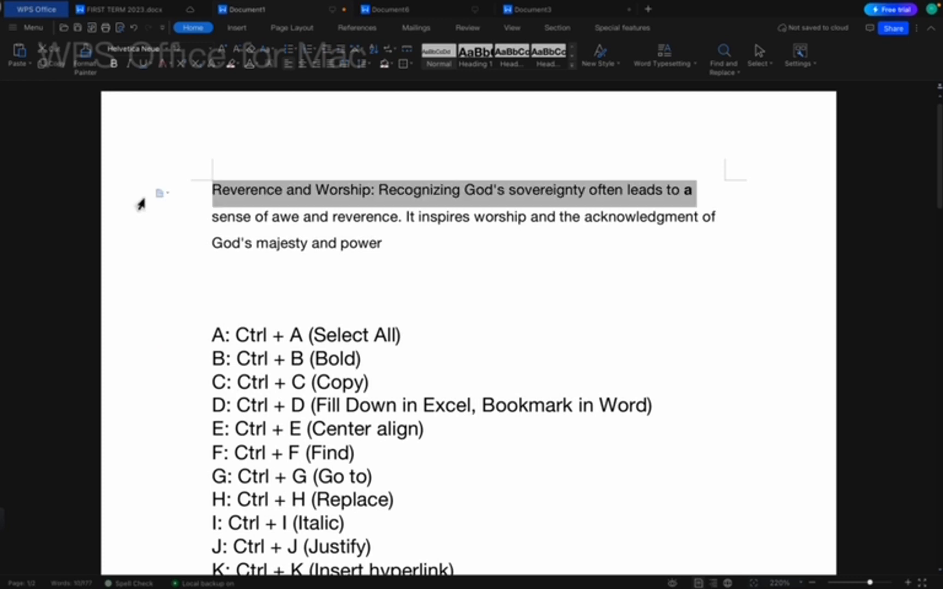
key(ctrl+b)
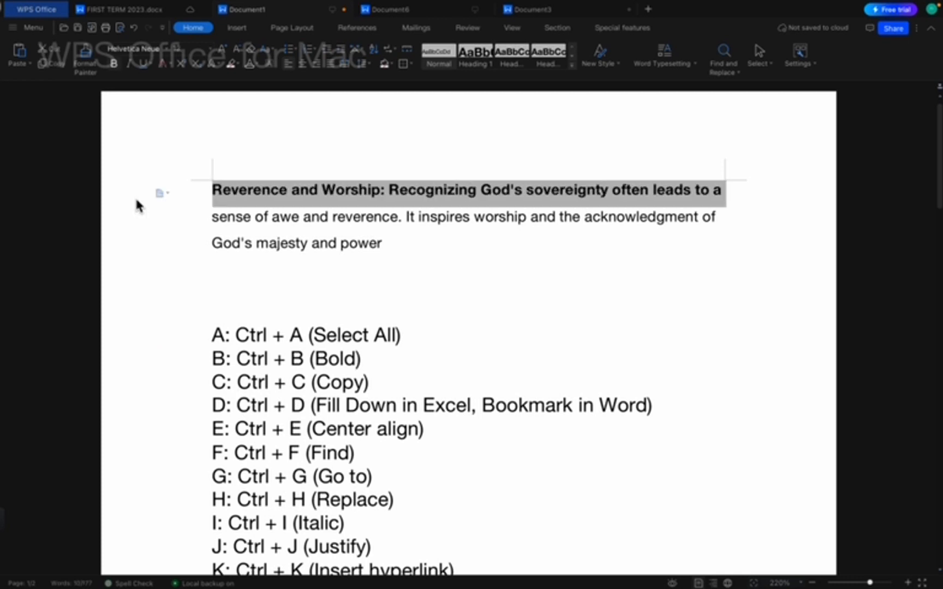
click(143, 352)
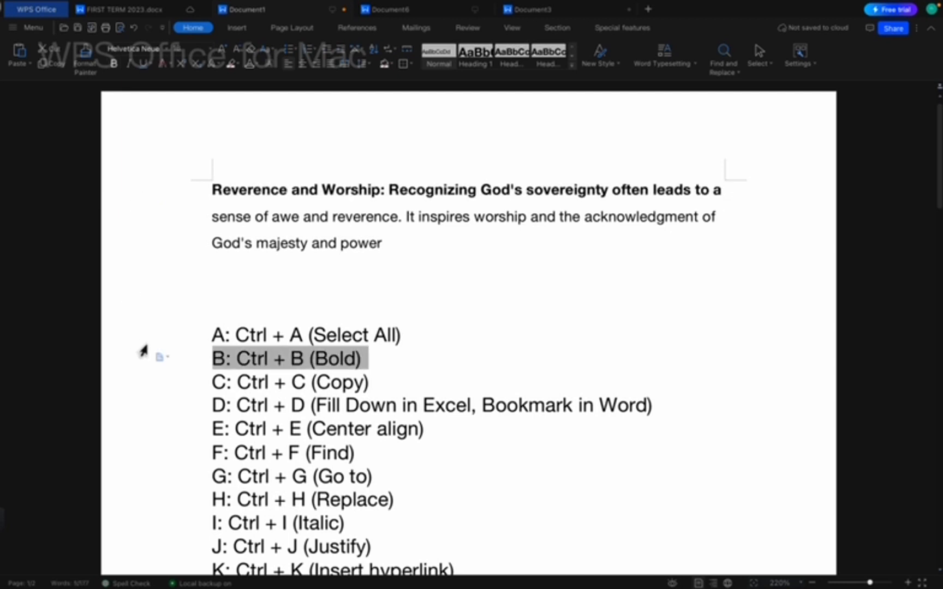
click(146, 346)
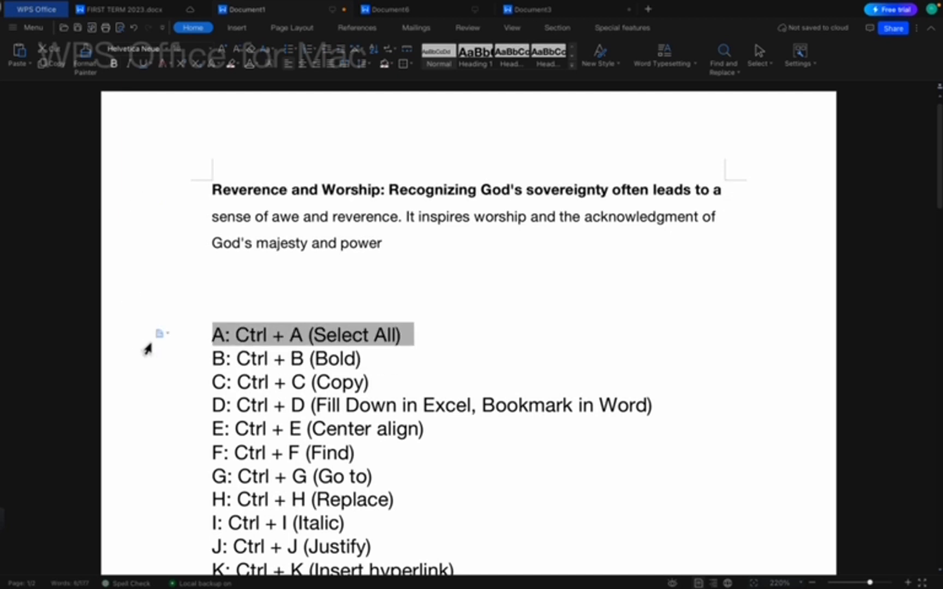
click(148, 358)
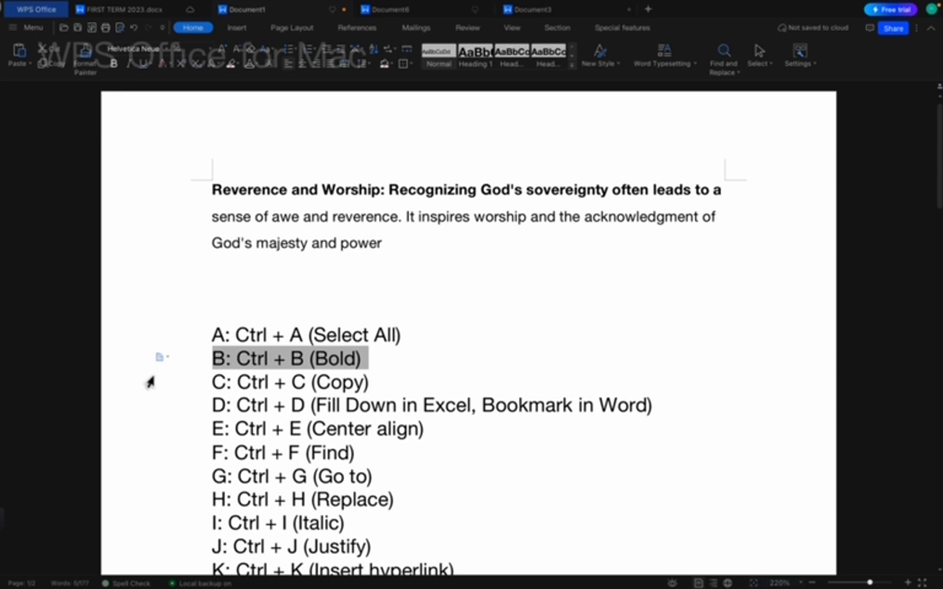
click(148, 379)
click(151, 403)
click(159, 430)
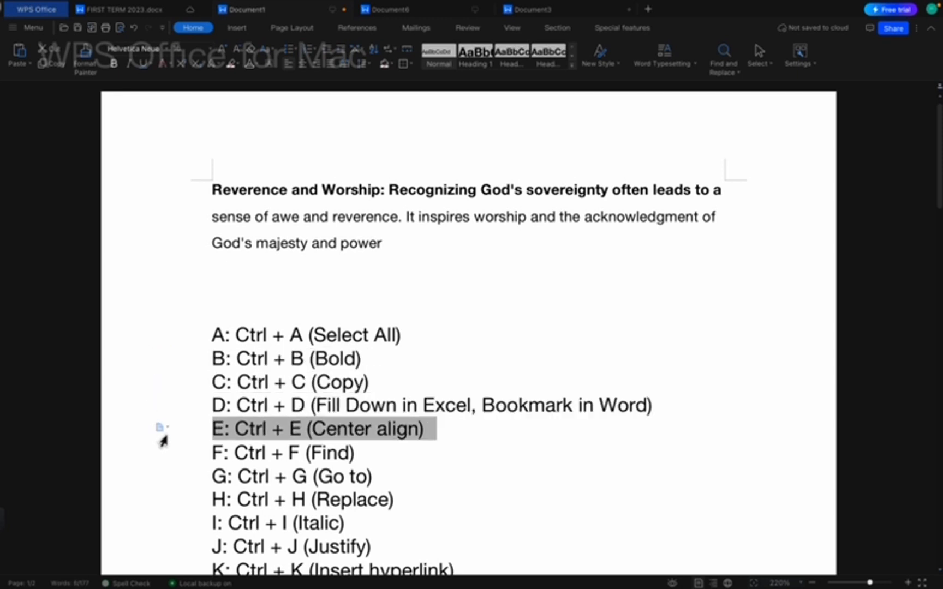
click(157, 477)
click(158, 479)
click(143, 413)
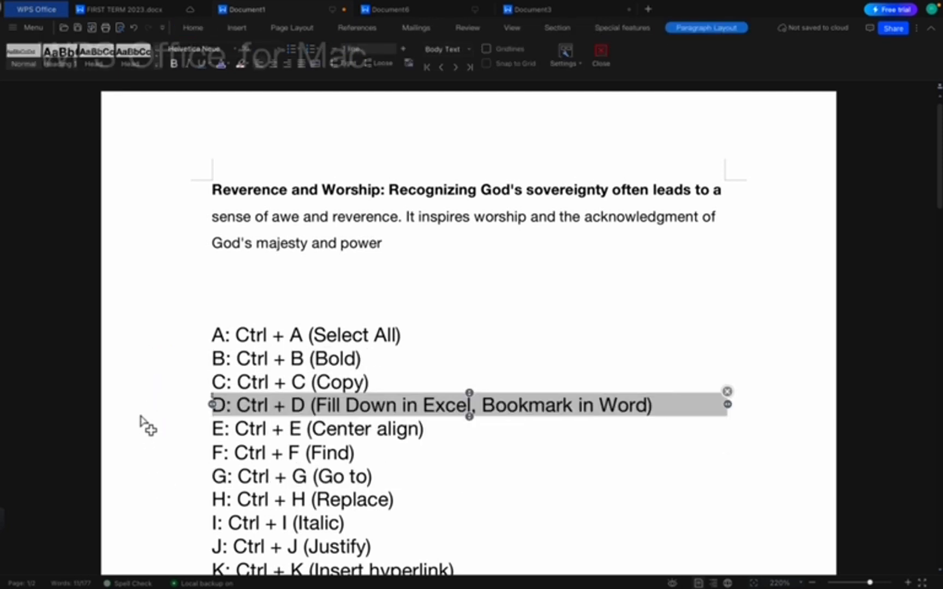
click(163, 360)
click(349, 429)
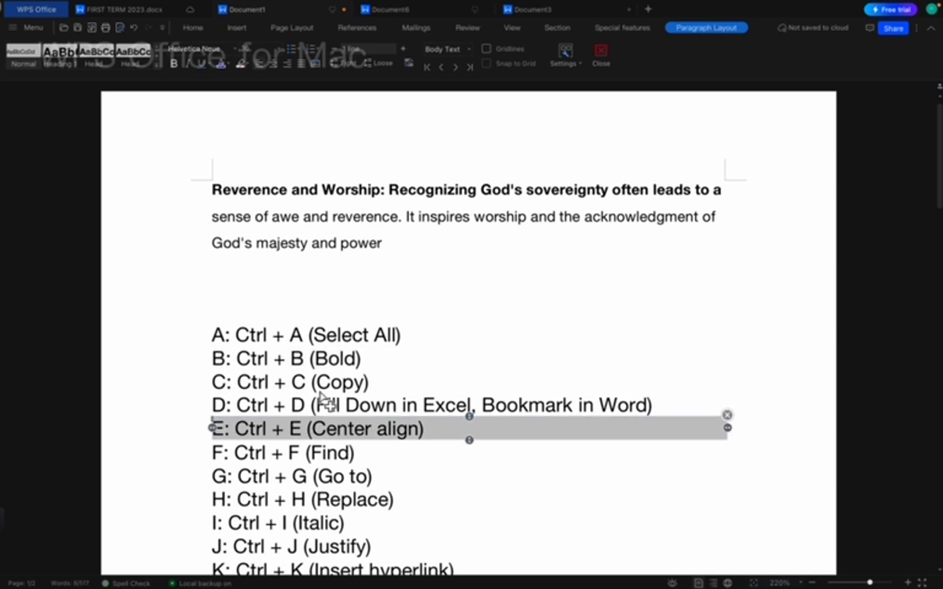
click(291, 388)
click(259, 299)
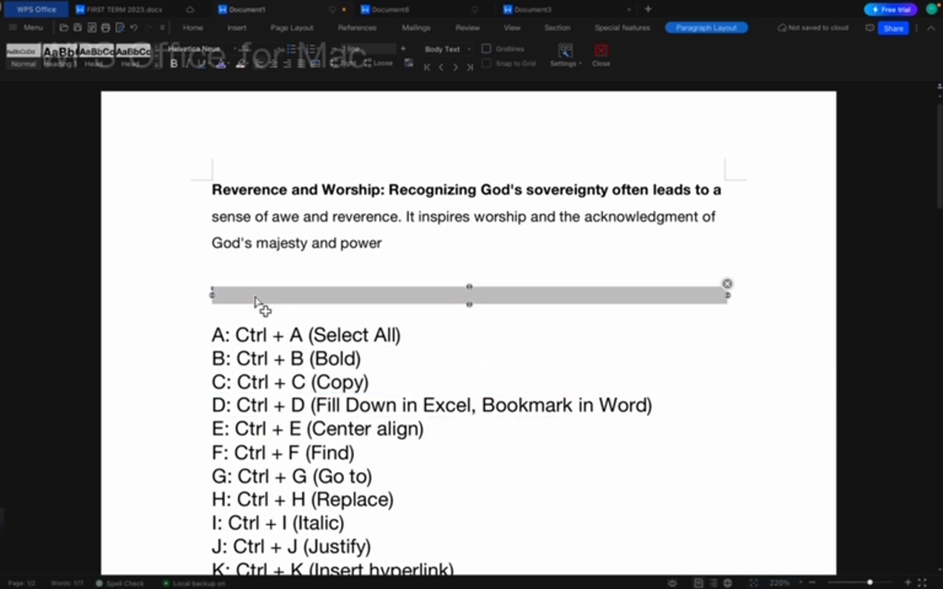
click(288, 363)
click(285, 360)
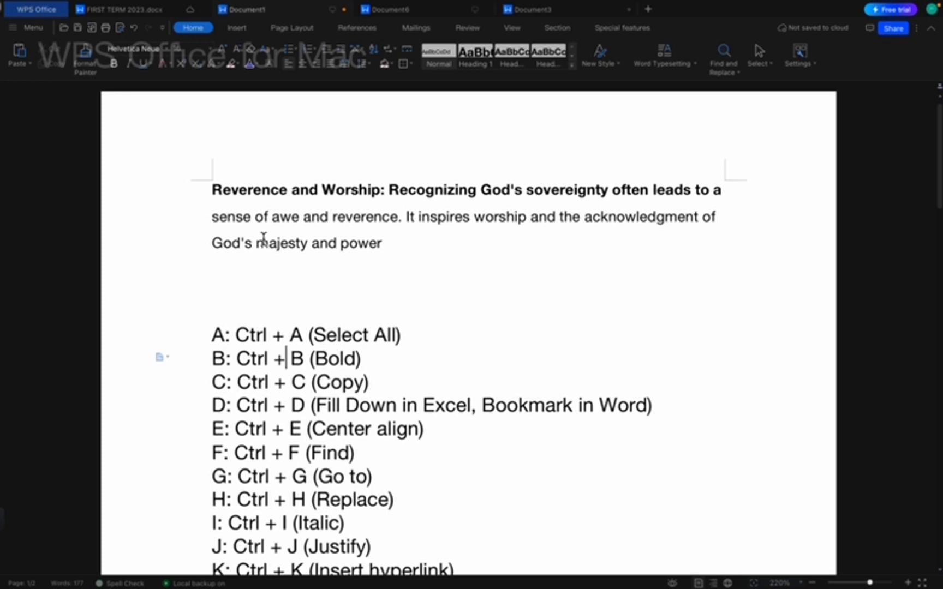
Paste 'God's majesty and power' three times below the paragraph, each on its own line.
click(172, 249)
key(super+c)
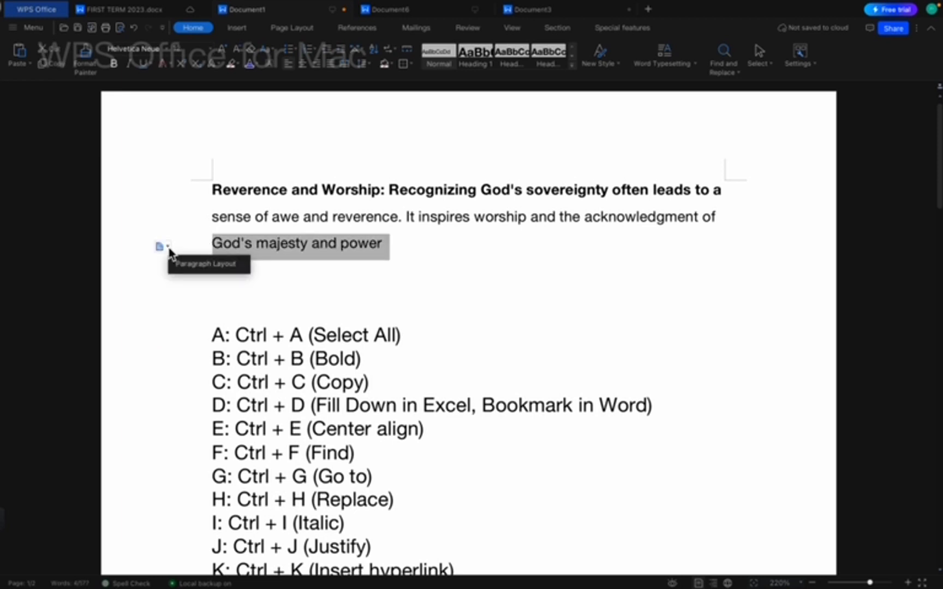
click(426, 273)
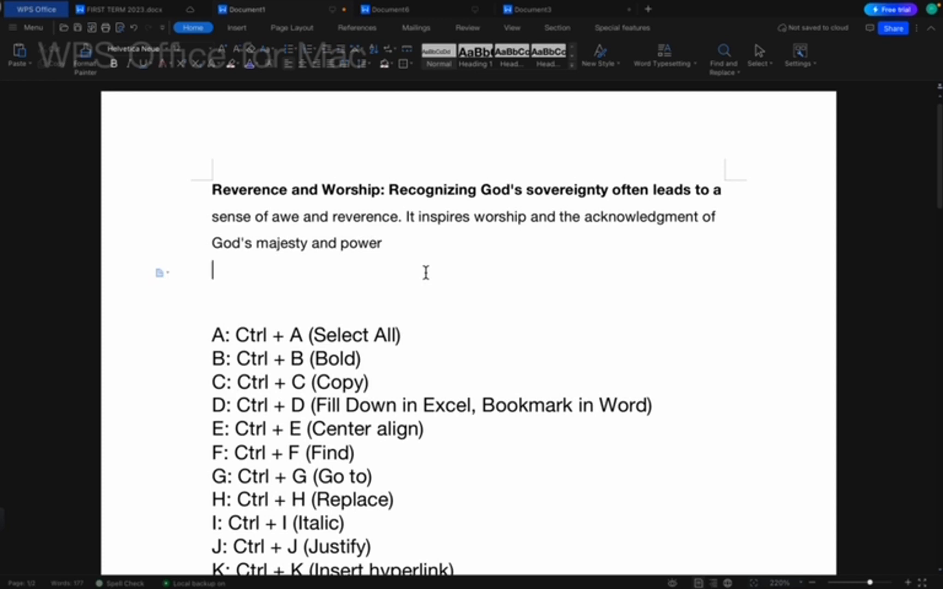
key(super+v)
key(Return)
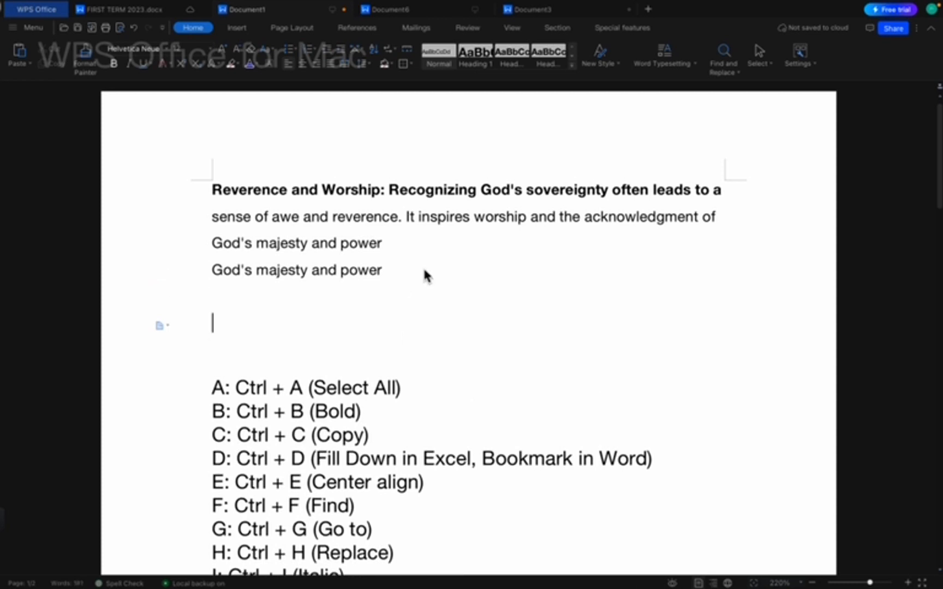
key(super+v)
key(Return)
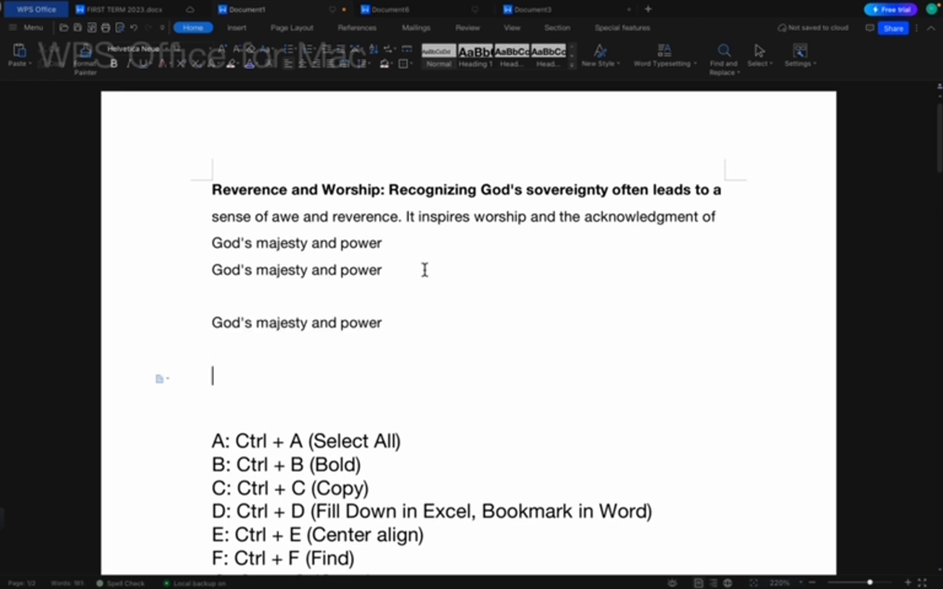
text(v)
key(BackSpace)
key(super+v)
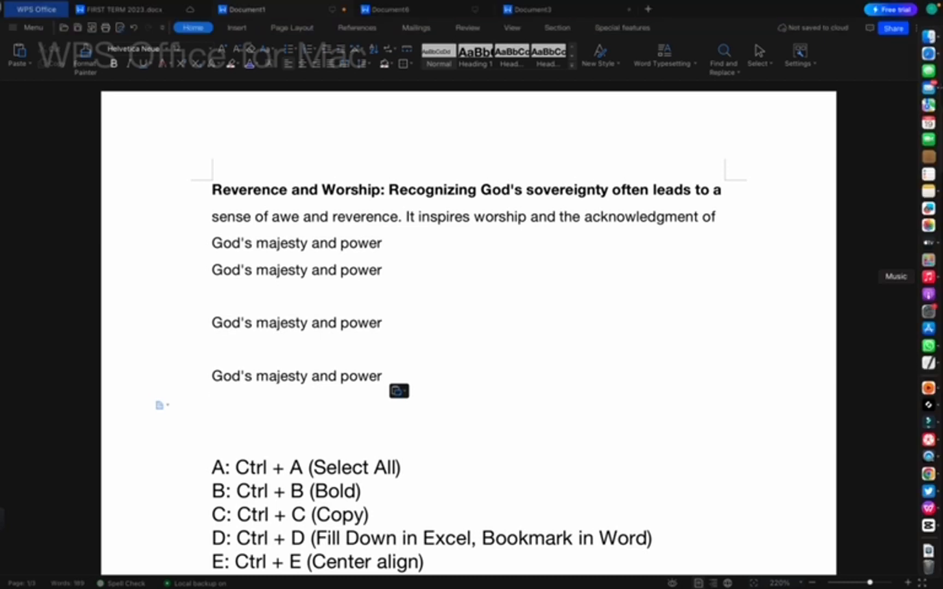
Paste 'God's majesty and power' unsent into a WhatsApp chat's message box, then return to WPS.
click(930, 345)
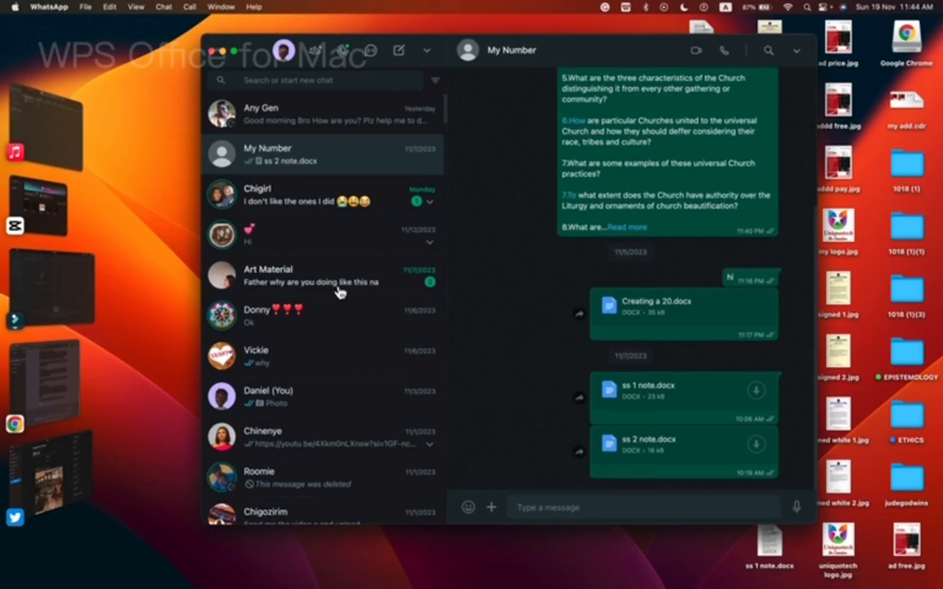
click(336, 287)
click(308, 392)
click(311, 356)
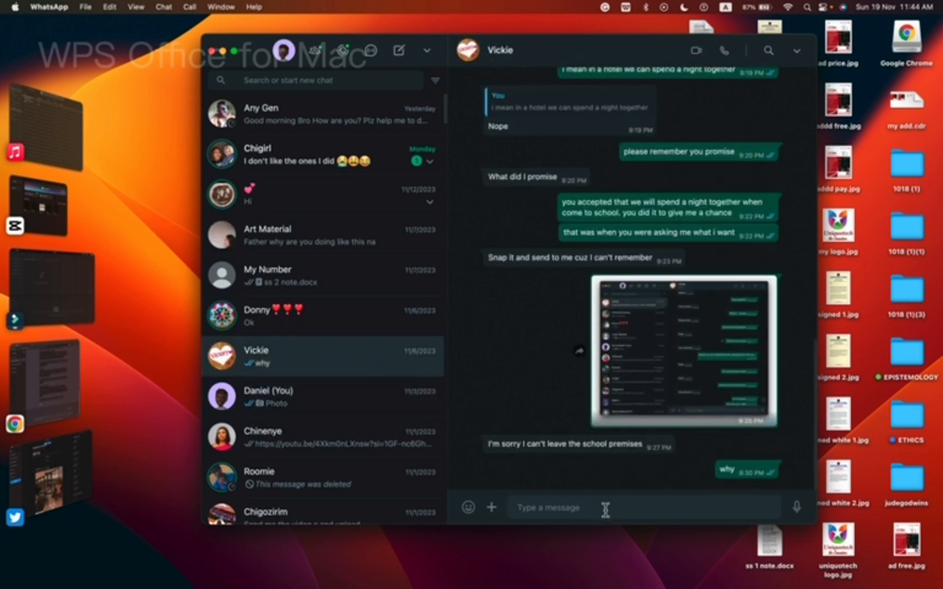
key(super+v)
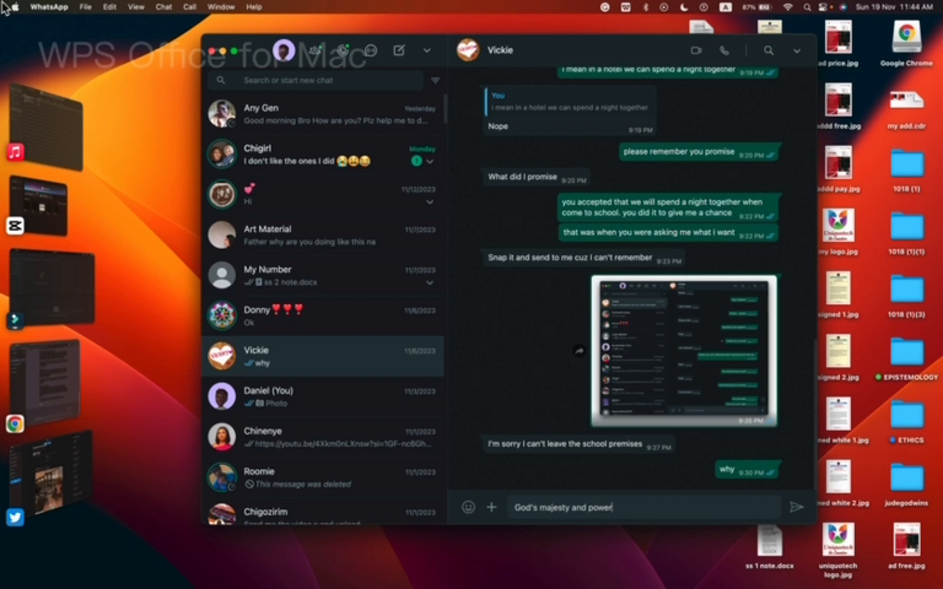
right_click(665, 190)
scroll(664, 191, right, 3)
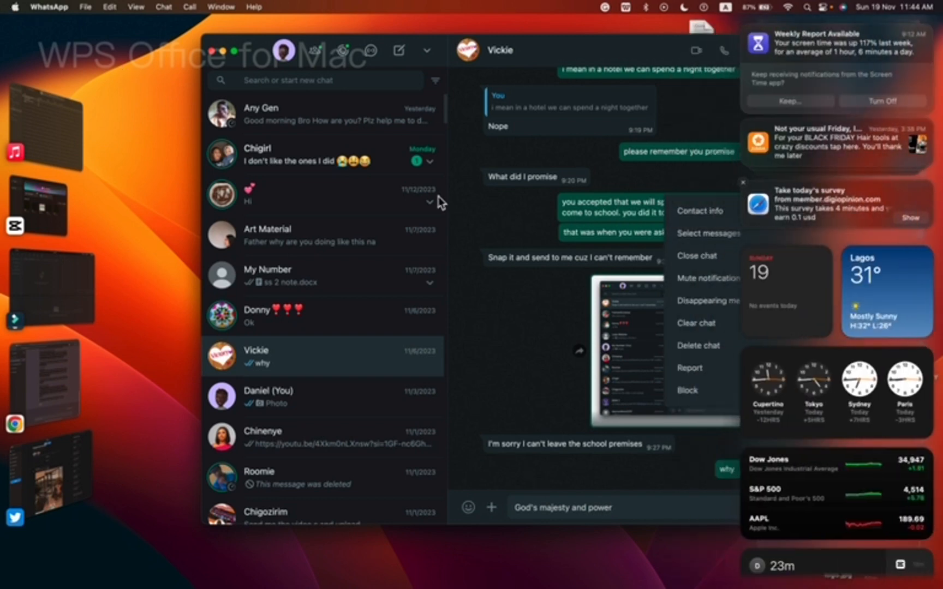
click(59, 121)
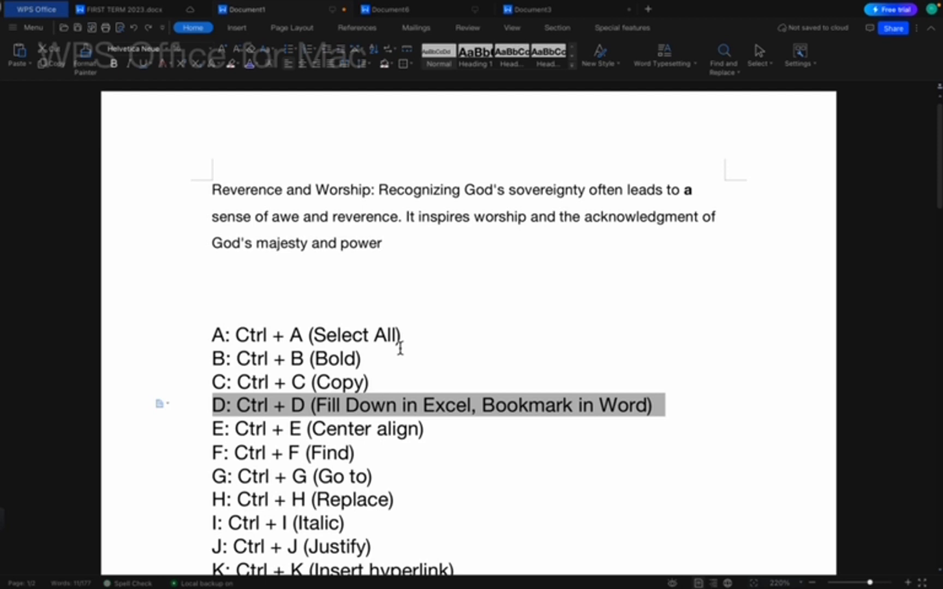
key(ctrl+d)
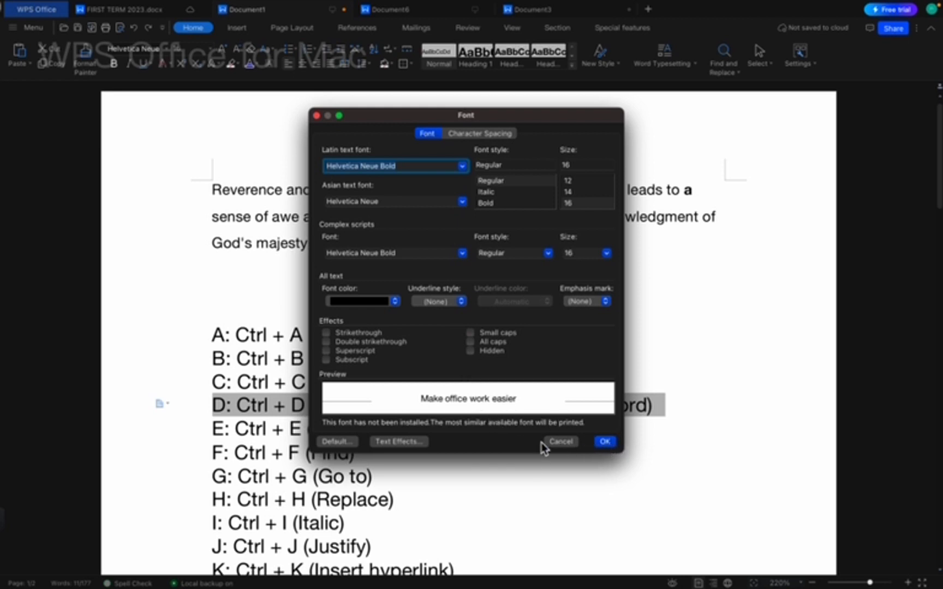
click(575, 444)
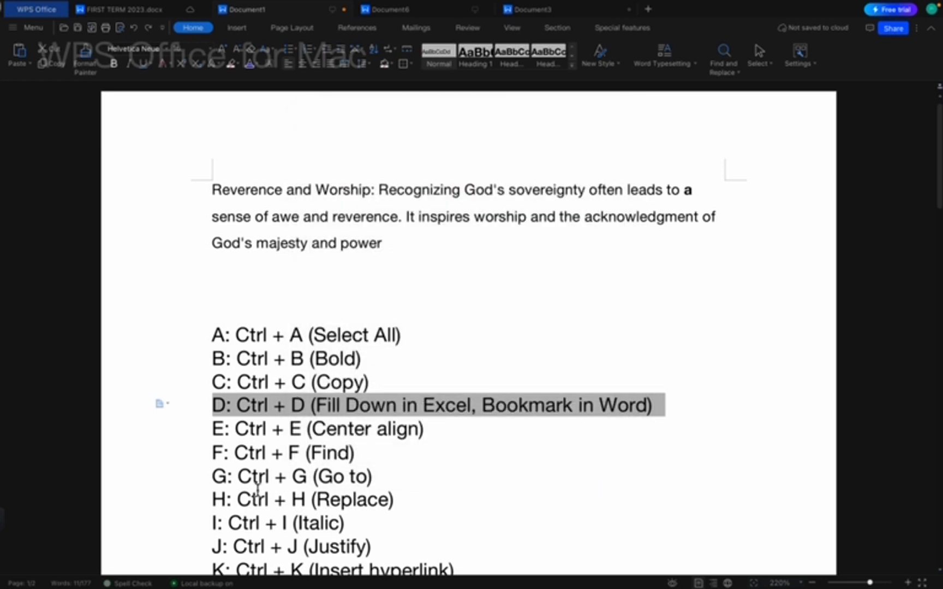
scroll(344, 420, down, 3)
click(404, 233)
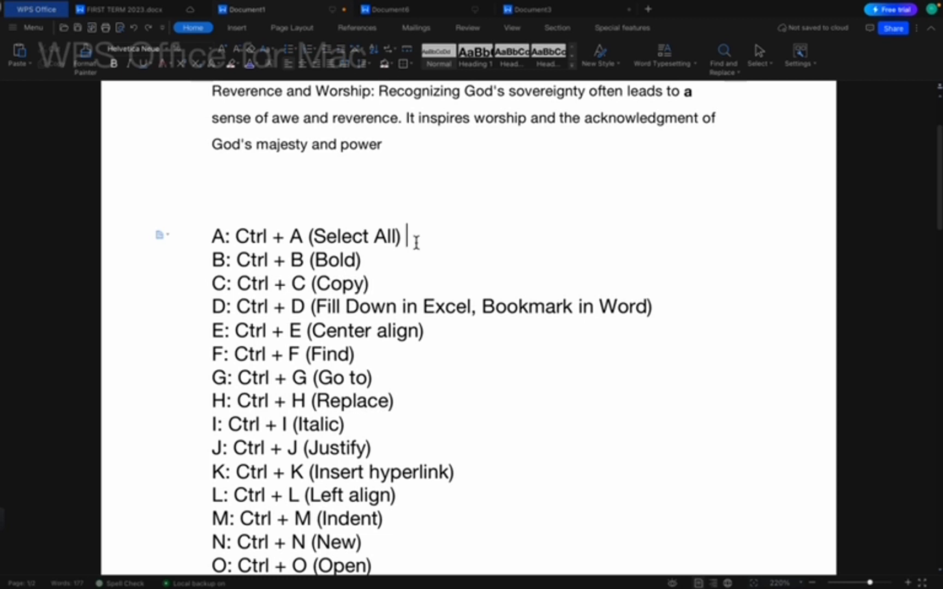
click(382, 257)
key(ctrl+e)
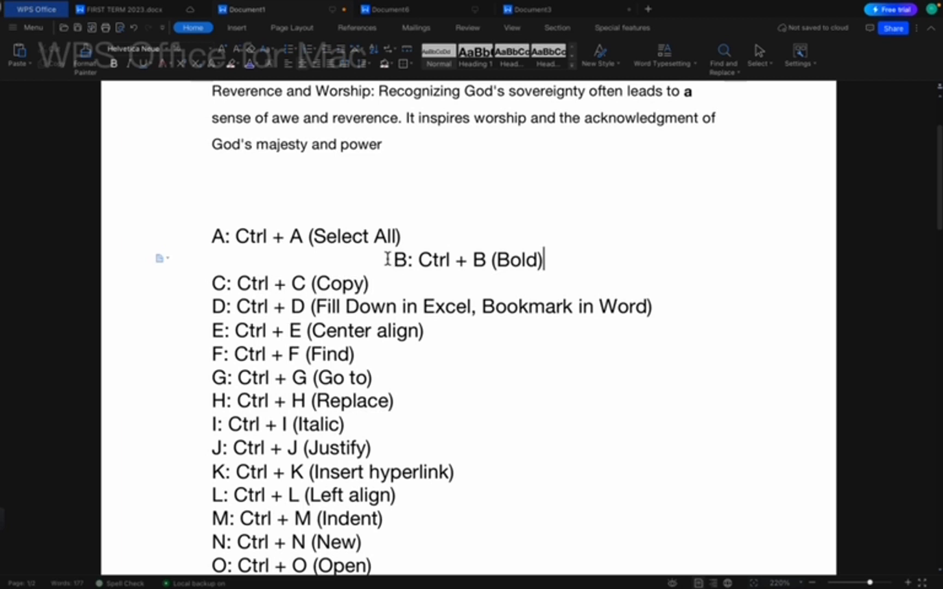
key(ctrl+a)
key(ctrl+e)
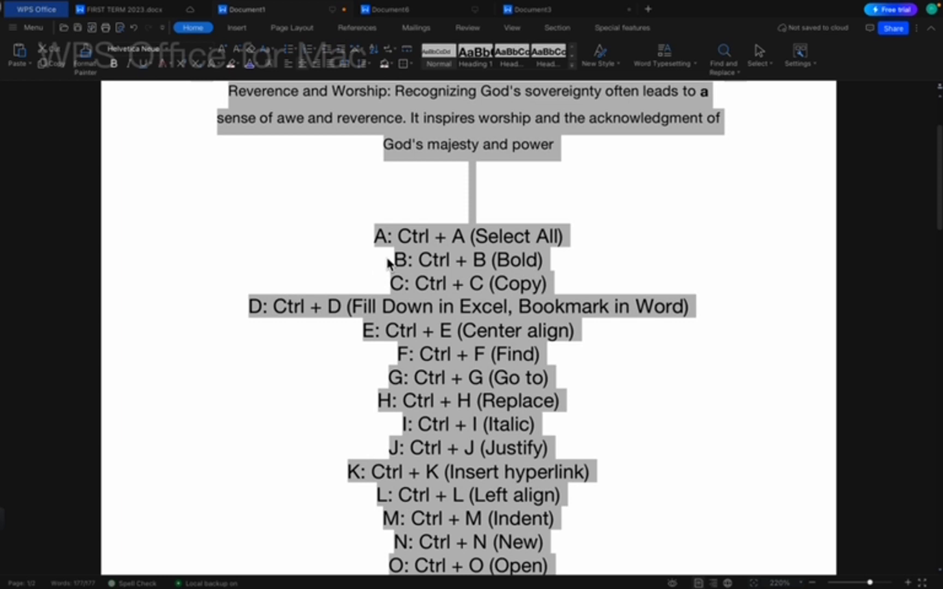
key(ctrl+l)
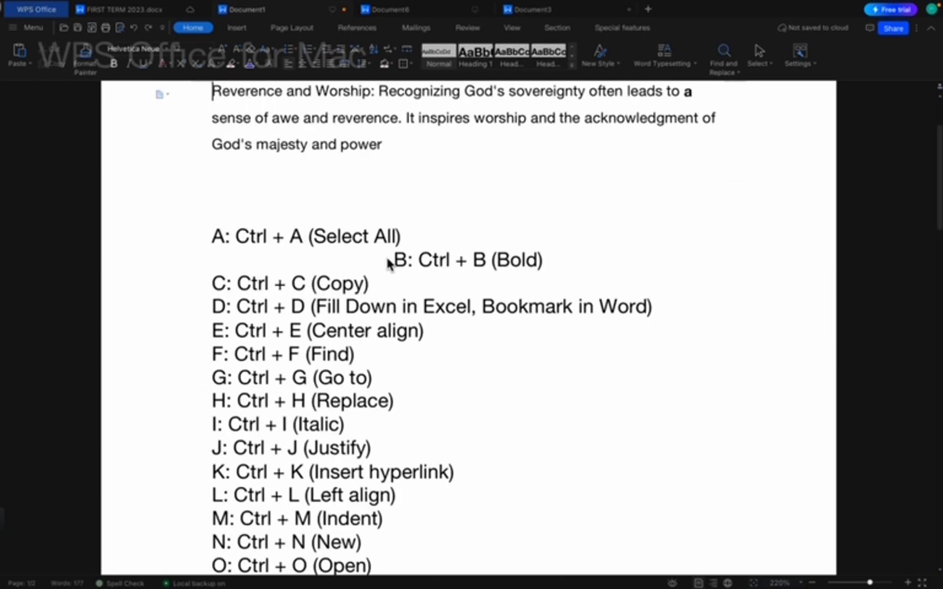
click(387, 258)
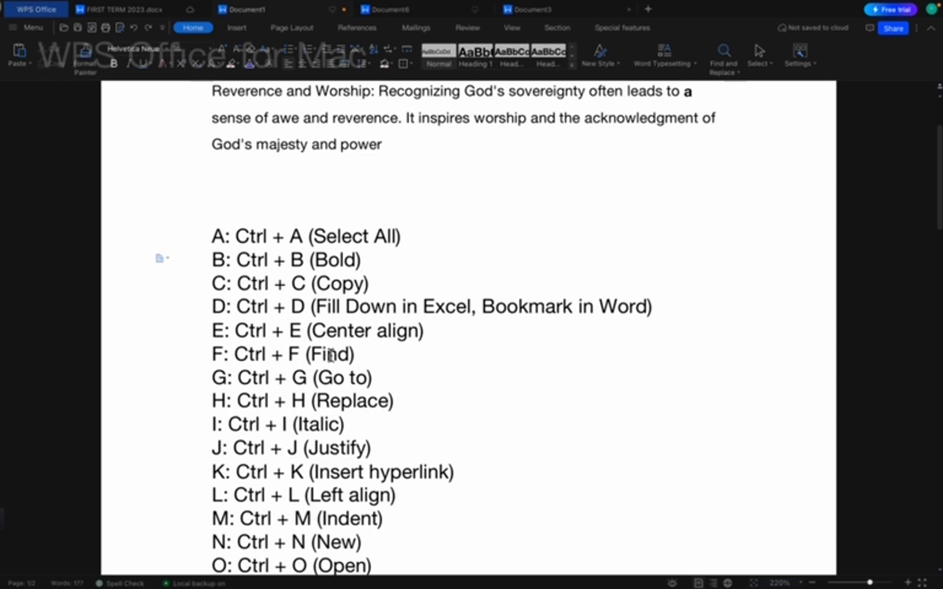
key(super+f)
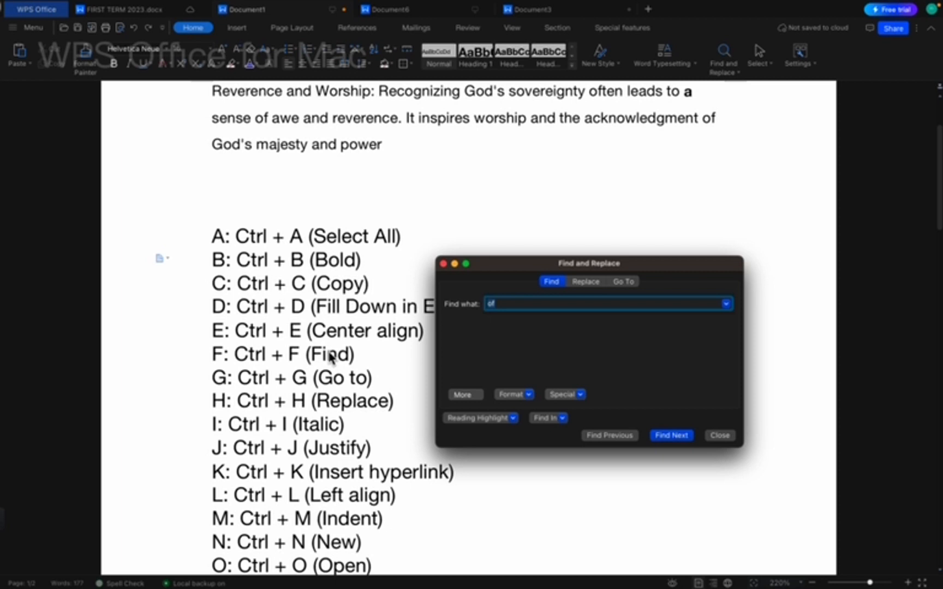
text(it)
click(684, 436)
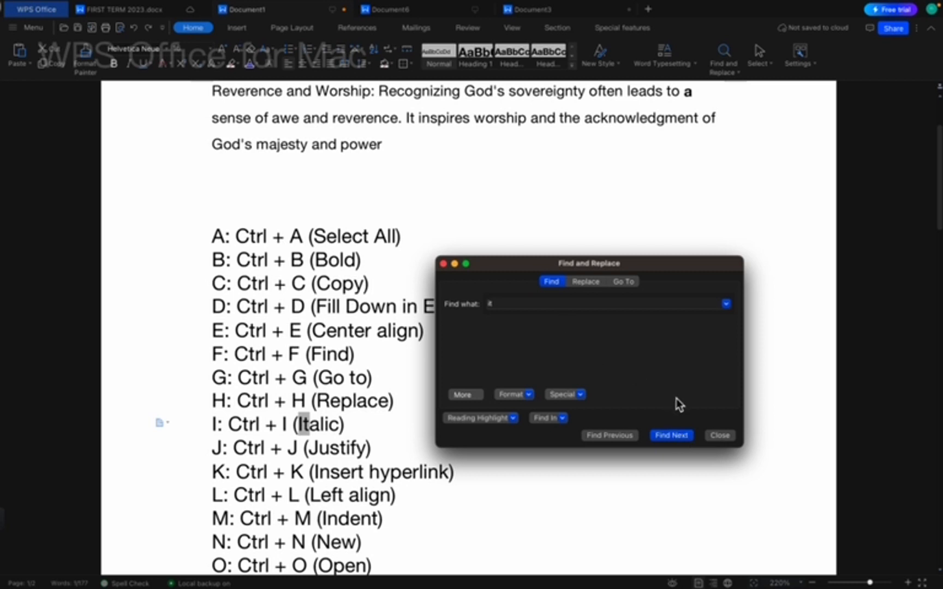
click(675, 436)
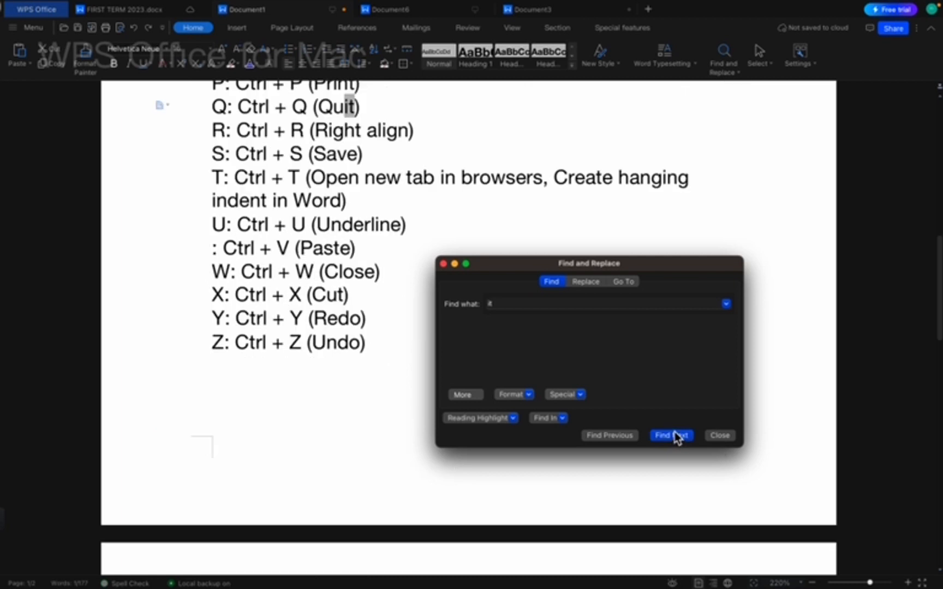
click(675, 437)
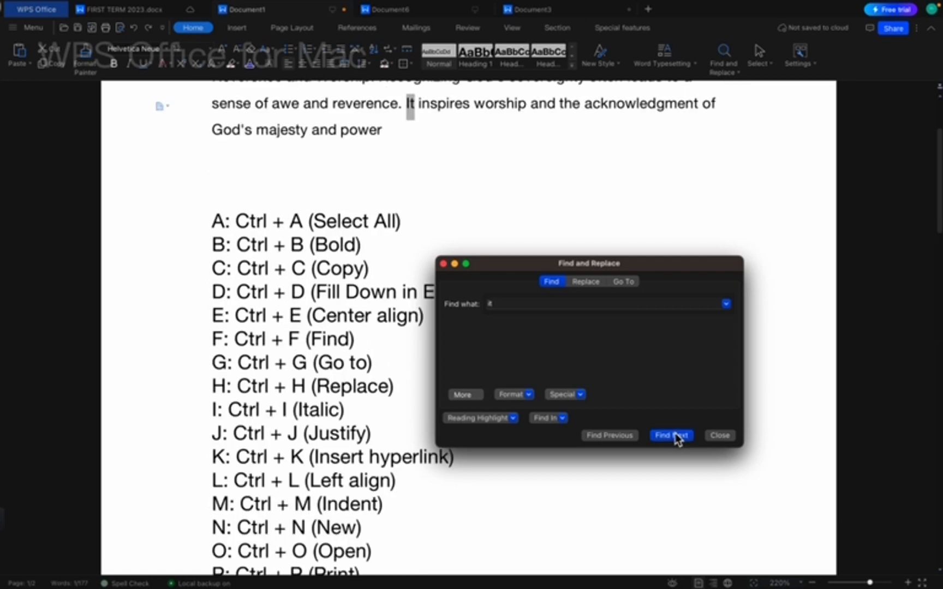
click(676, 436)
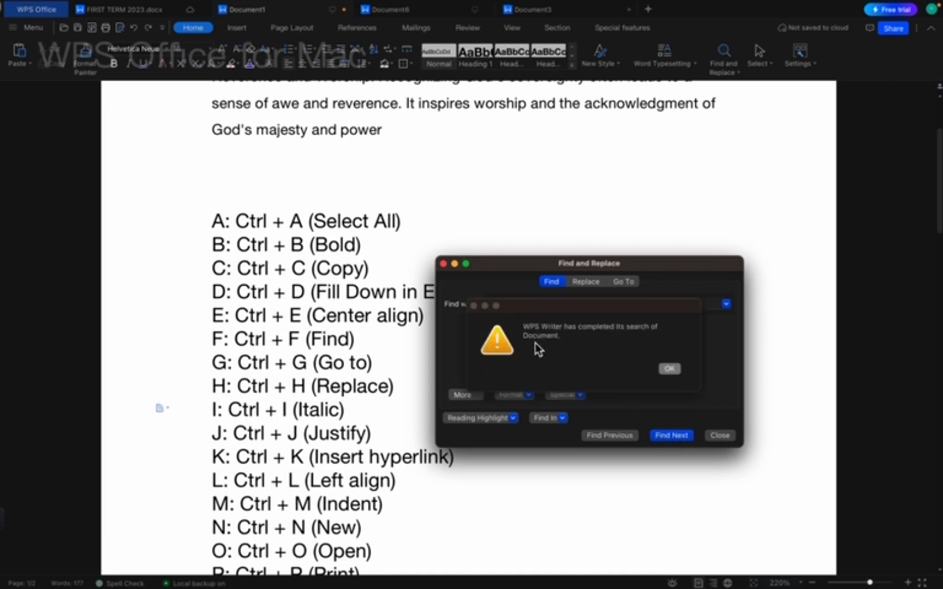
click(474, 307)
click(444, 265)
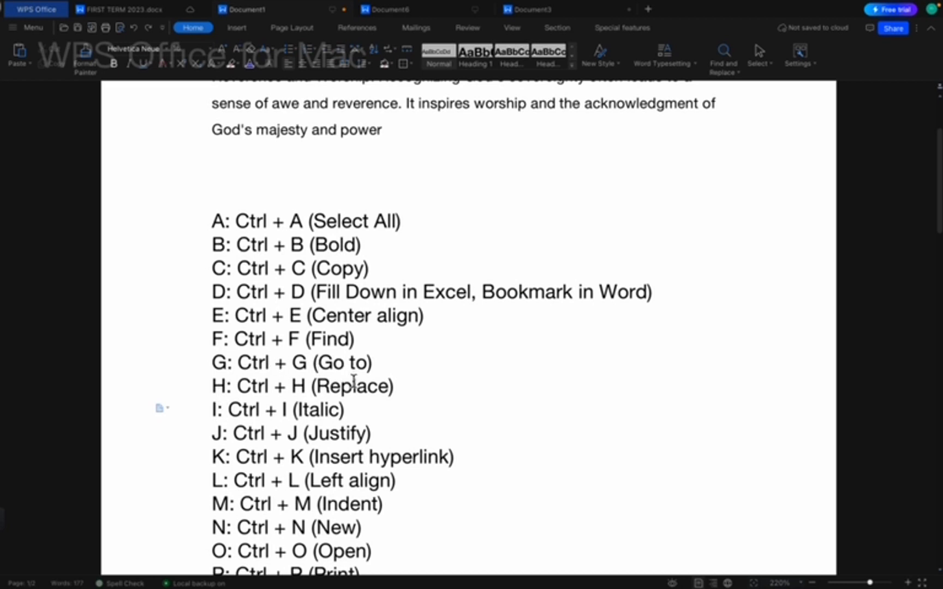
key(ctrl+g)
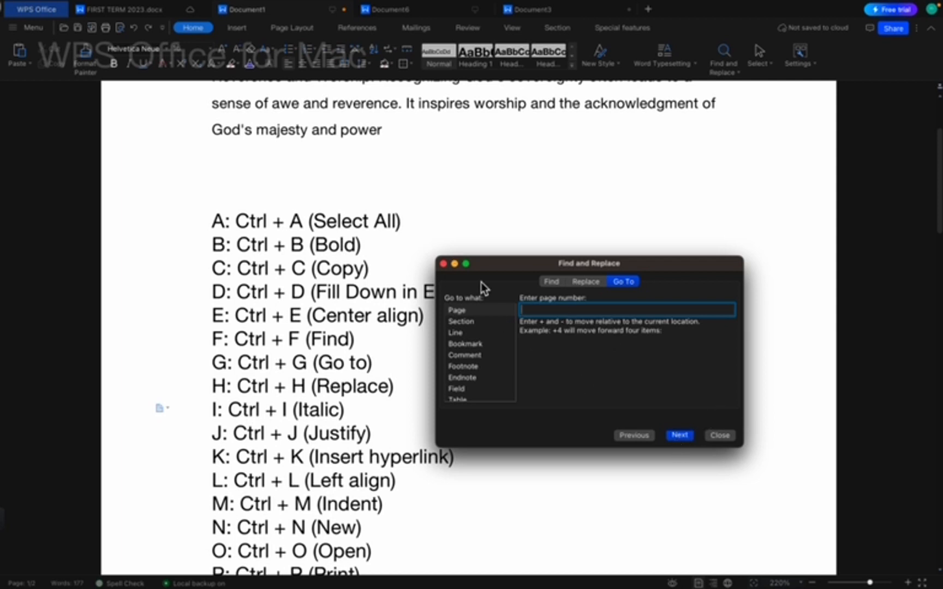
click(443, 265)
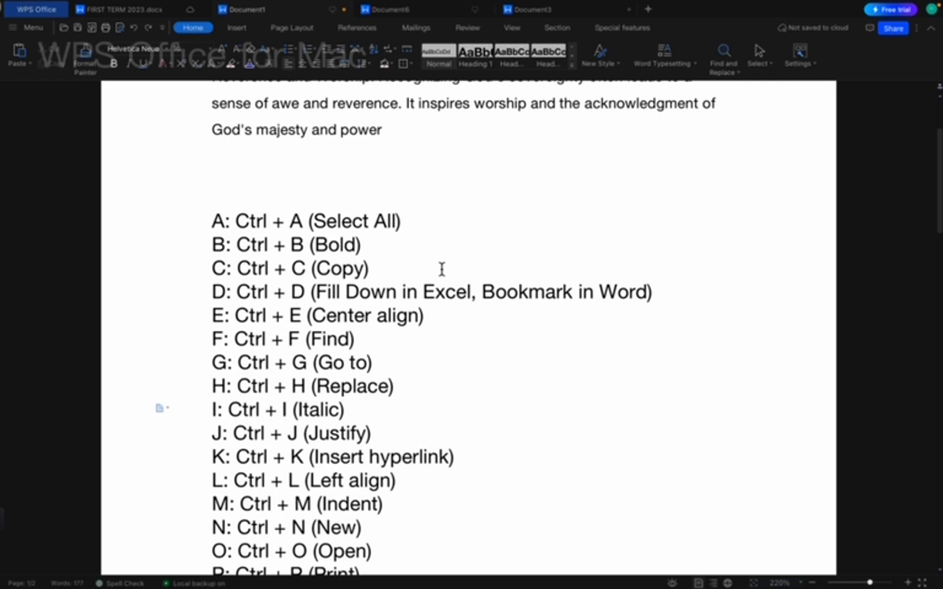
key(ctrl+h)
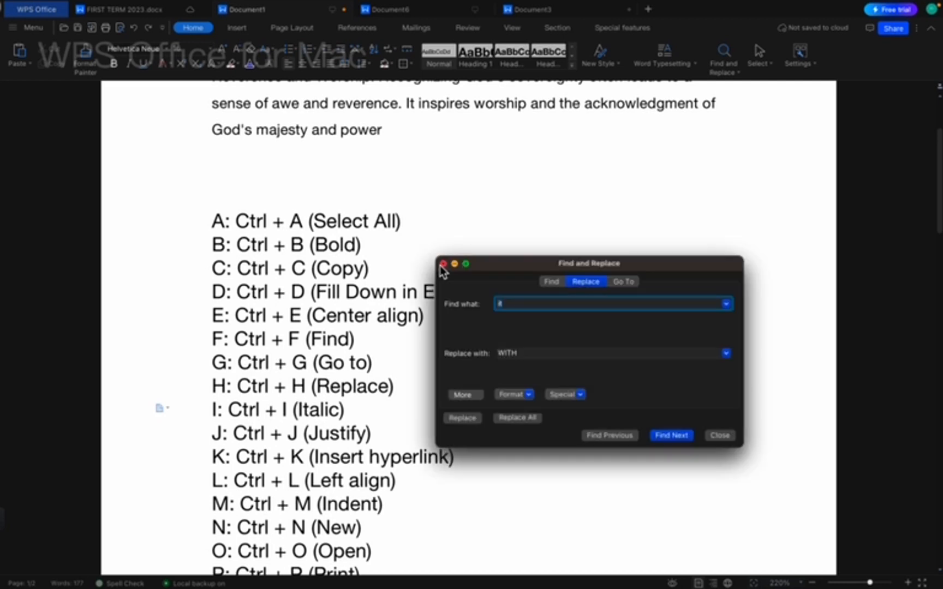
click(565, 356)
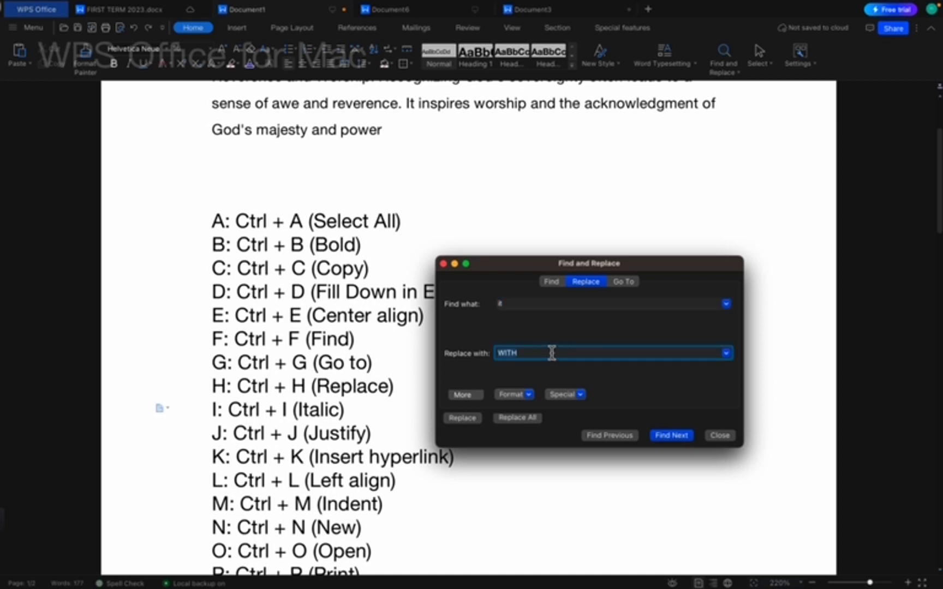
text(do)
click(671, 435)
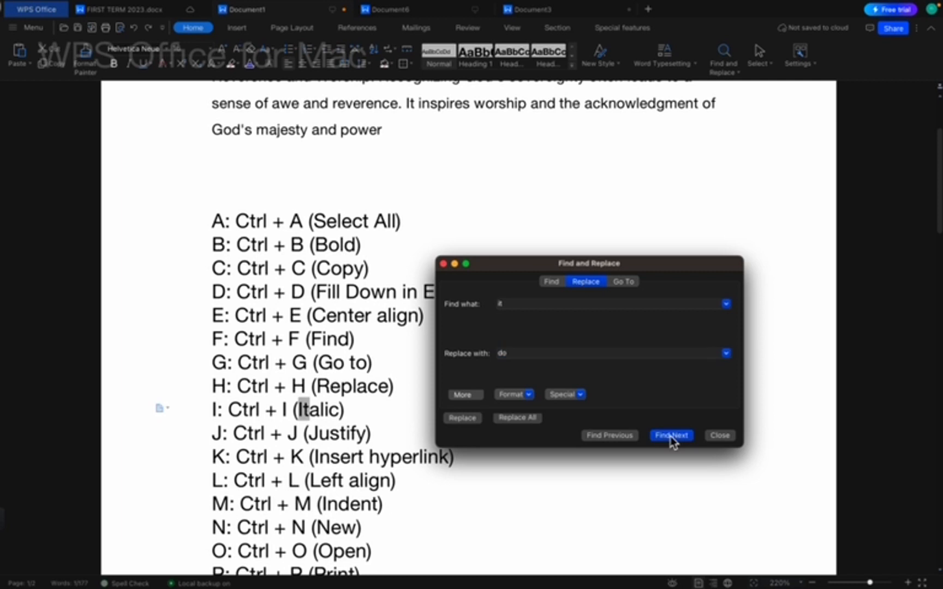
click(671, 436)
click(671, 436)
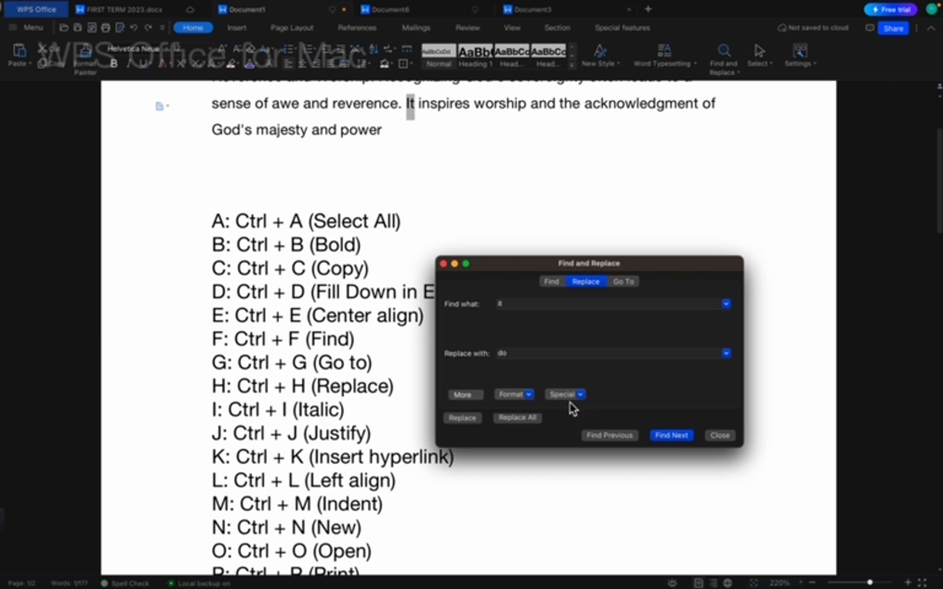
click(519, 419)
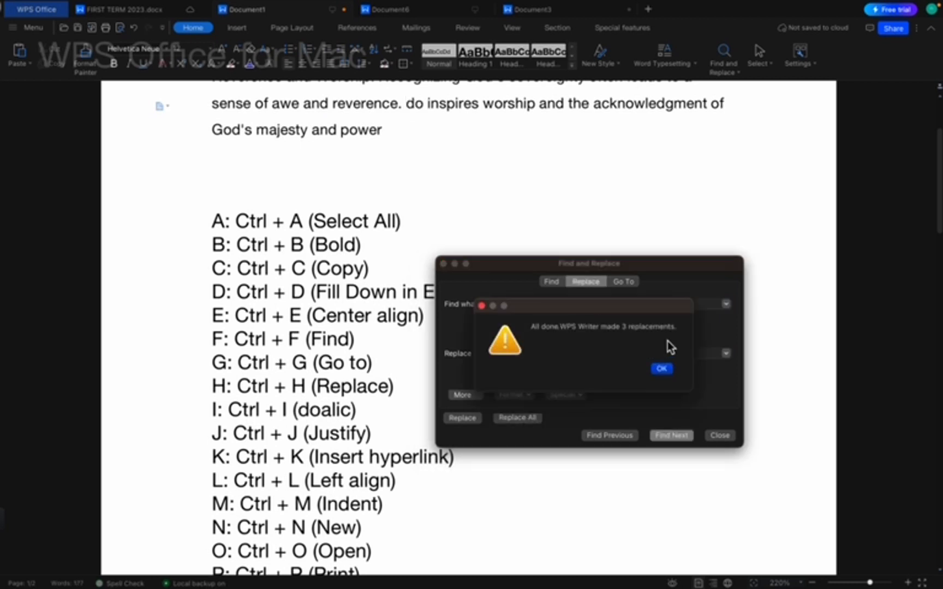
click(662, 370)
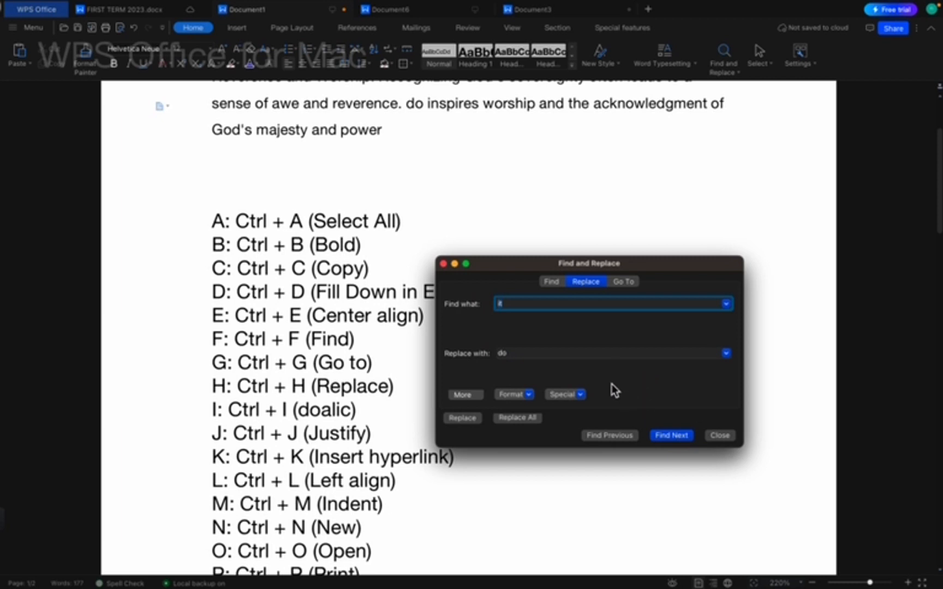
click(443, 264)
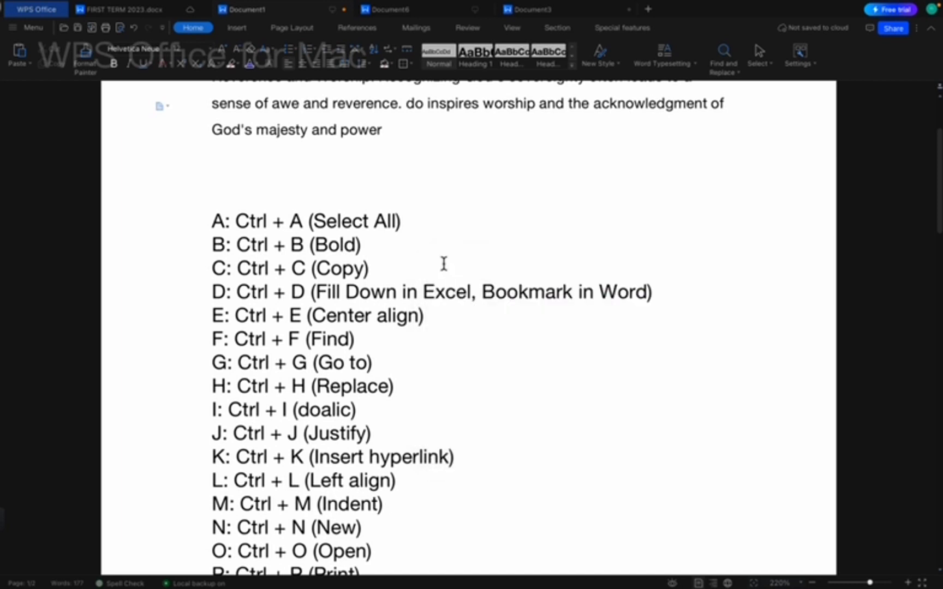
key(ctrl+z)
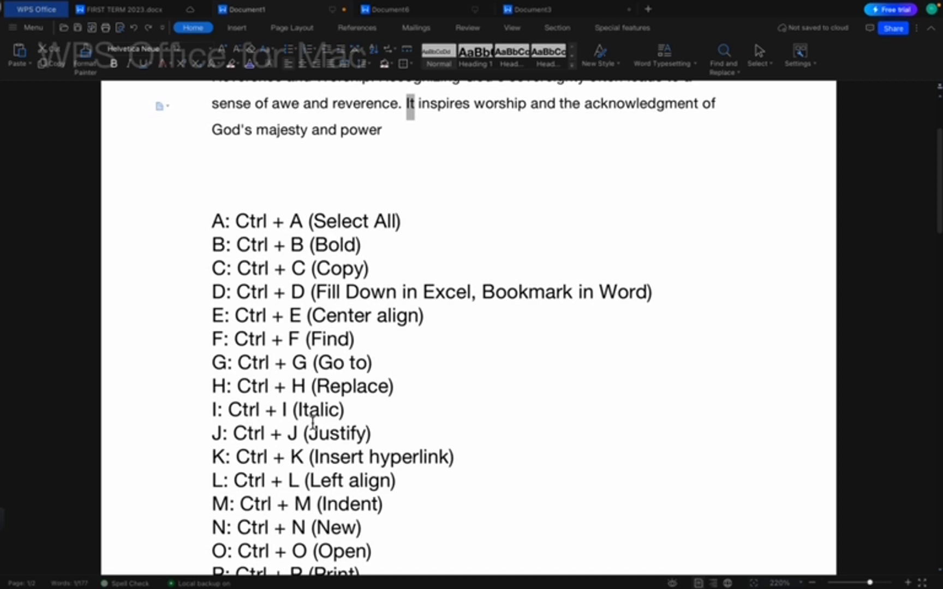
key(ctrl+a)
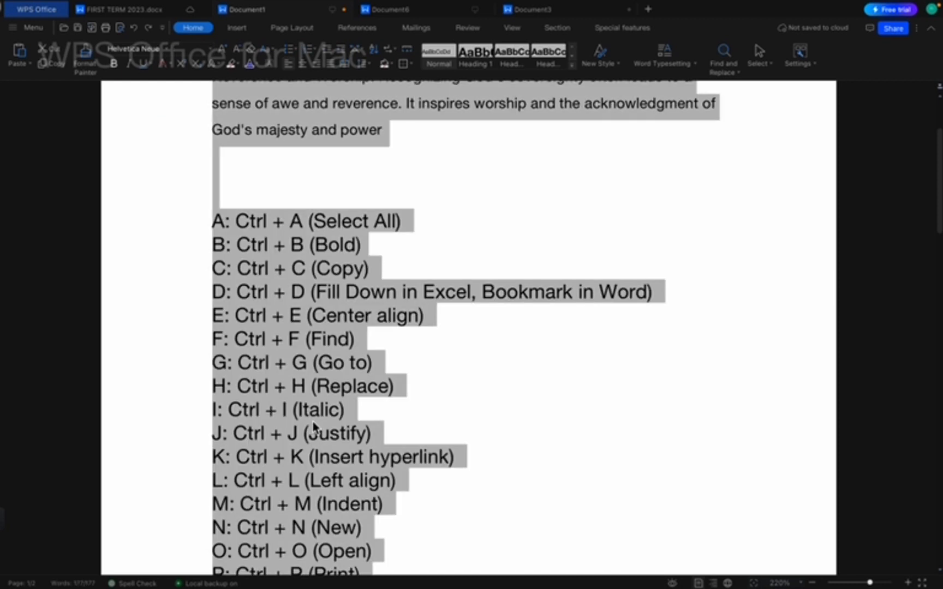
key(ctrl+j)
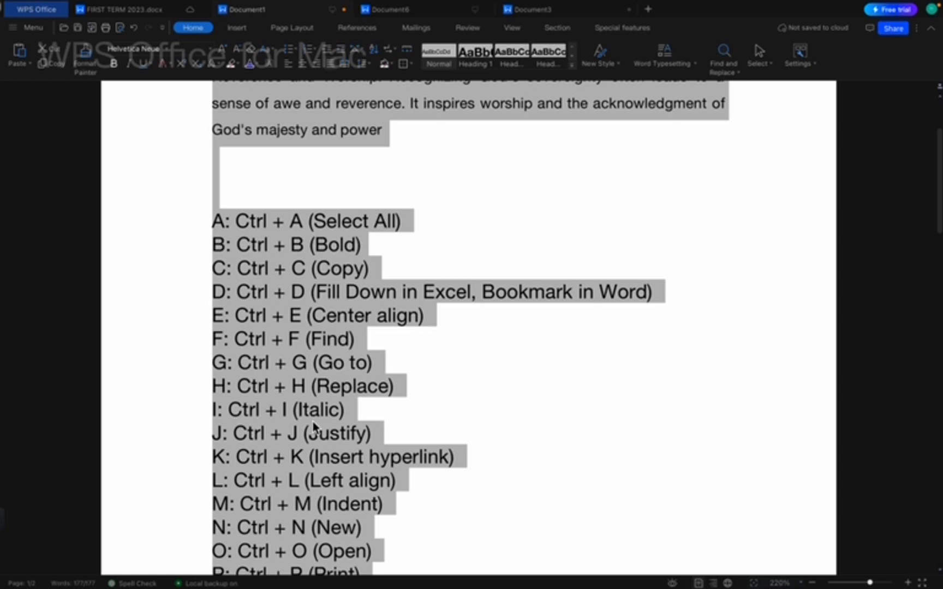
key(ctrl+e)
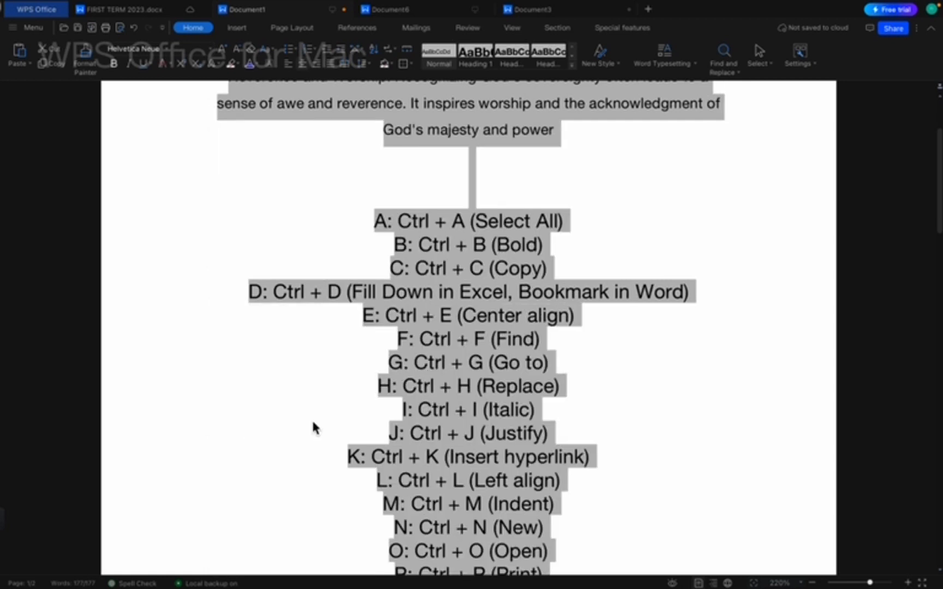
key(ctrl+l)
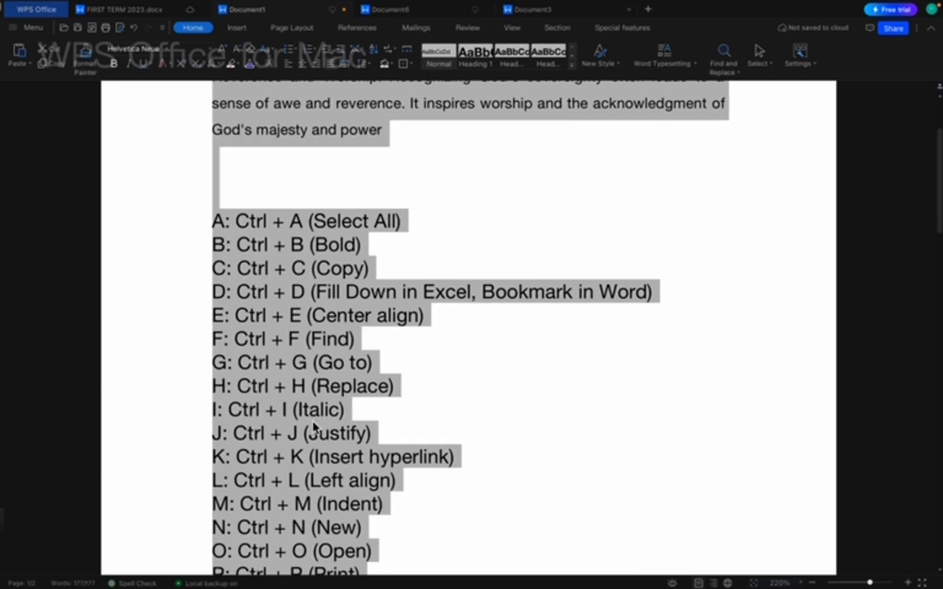
click(344, 468)
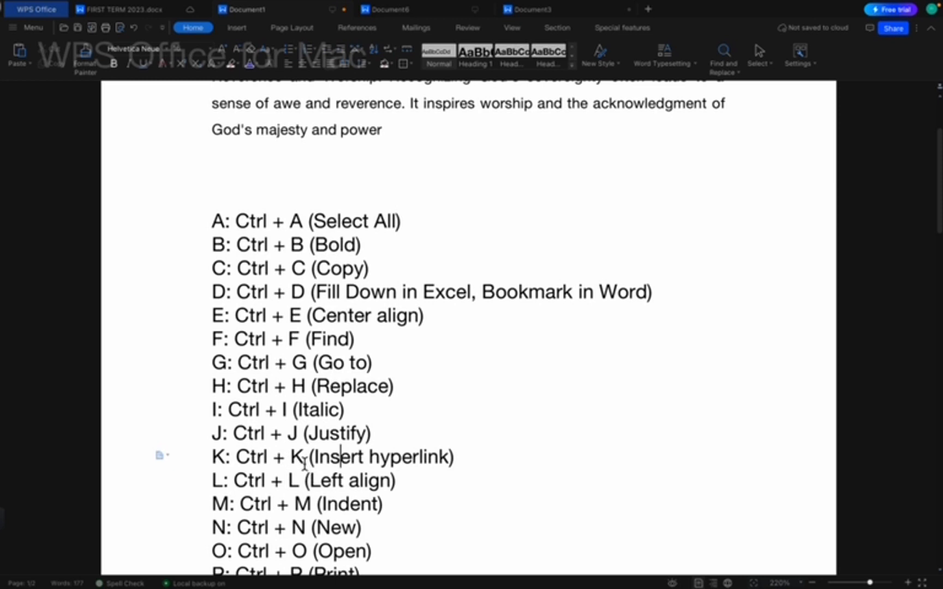
key(super+k)
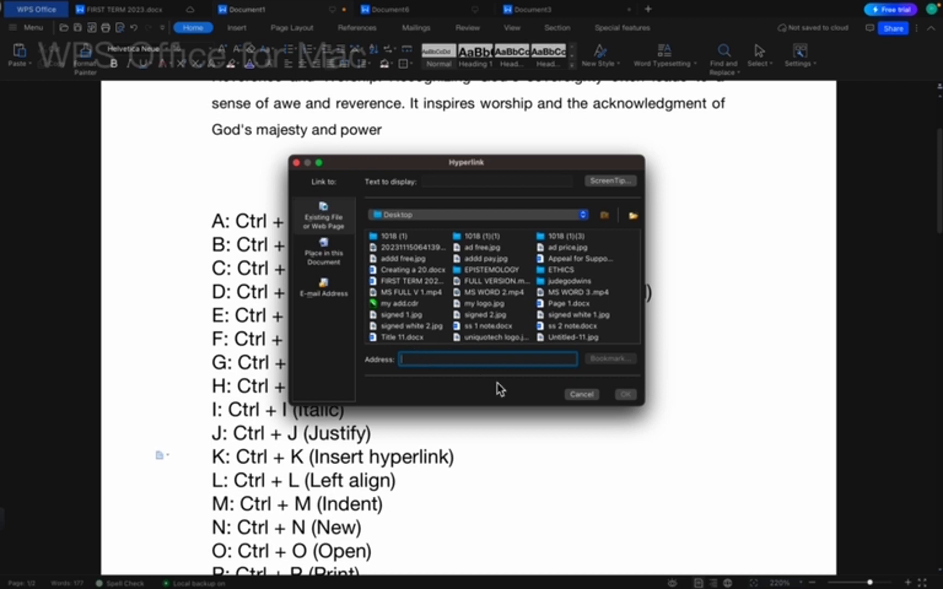
click(296, 163)
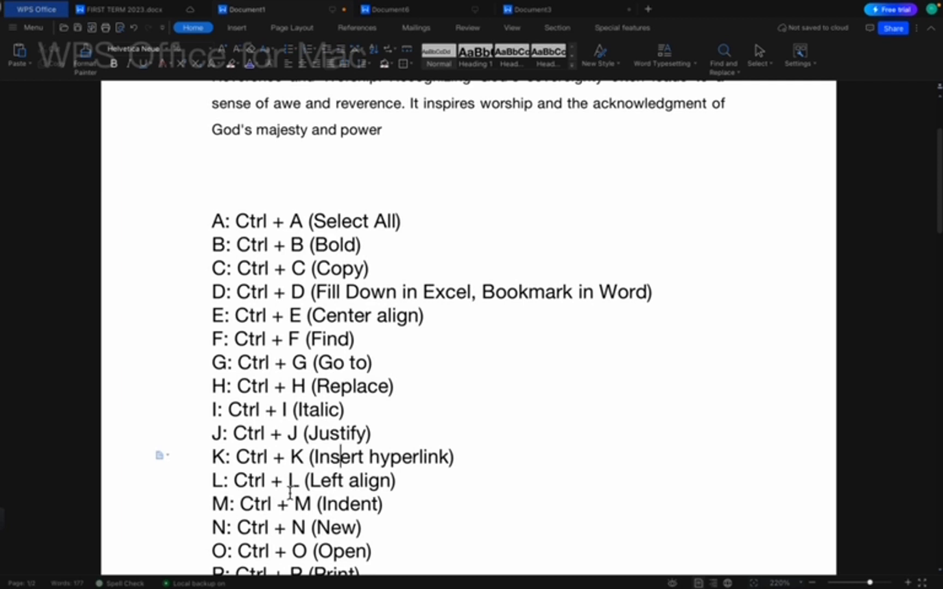
key(ctrl+a)
key(ctrl+l)
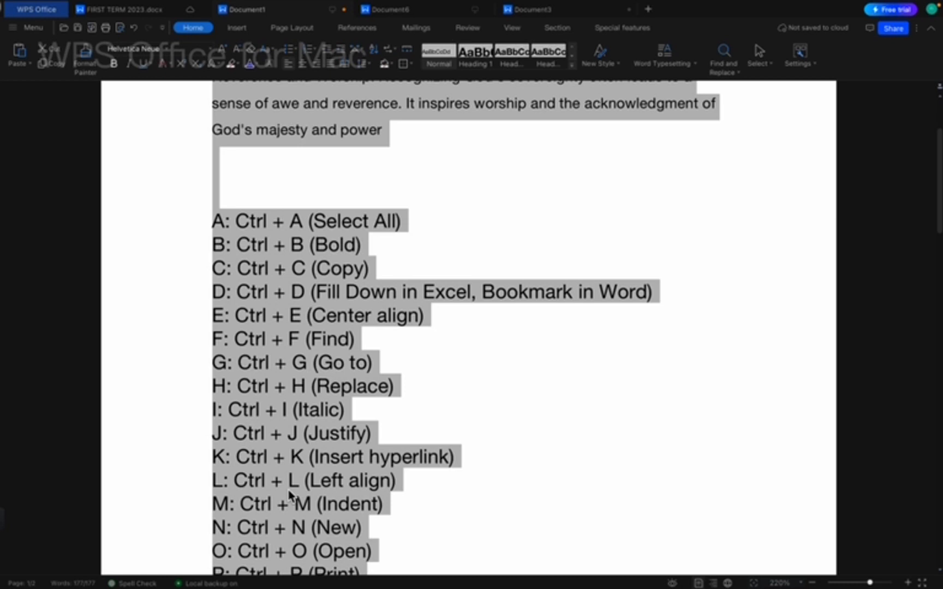
key(ctrl+e)
key(ctrl+l)
key(Left)
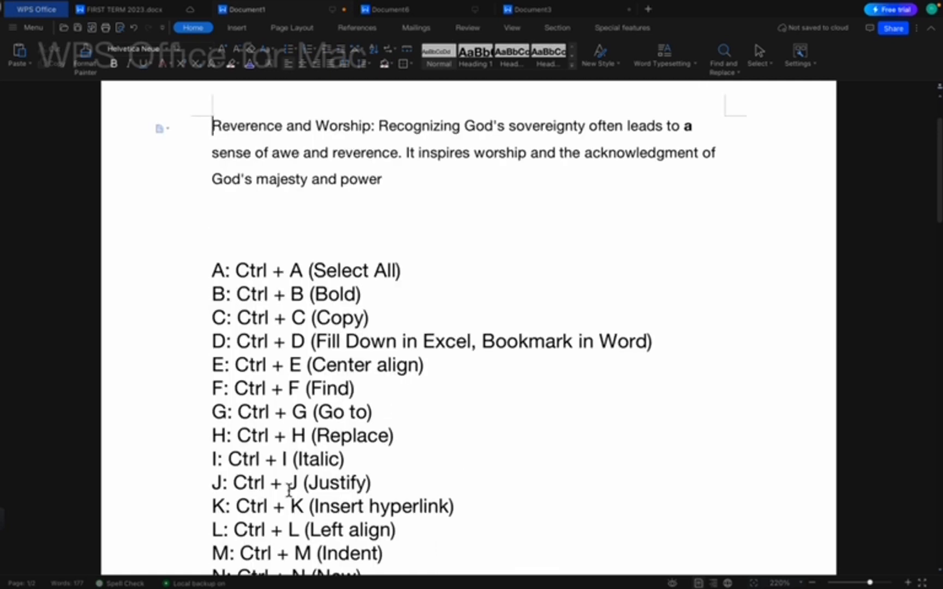
key(ctrl+a)
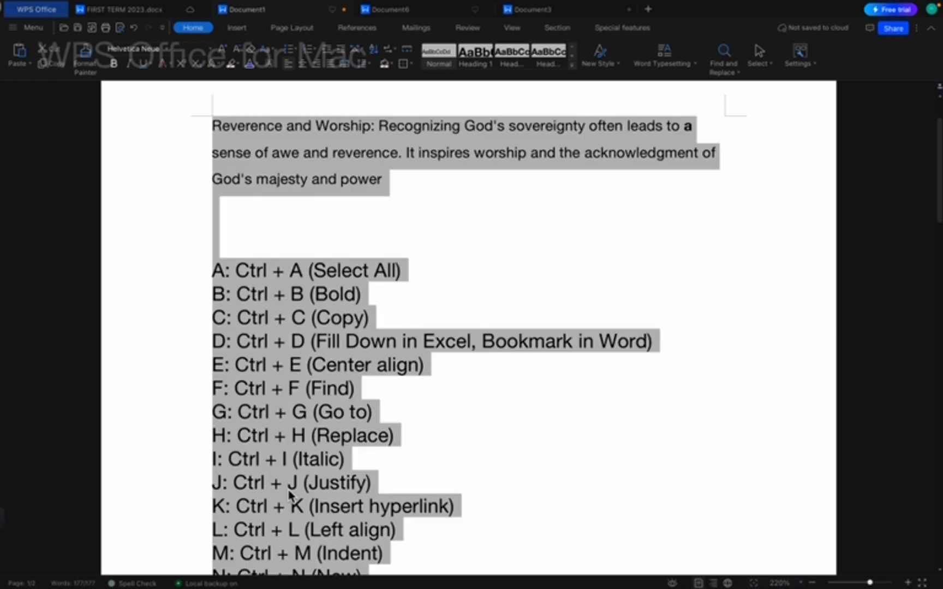
key(ctrl+j)
key(ctrl+l)
click(384, 533)
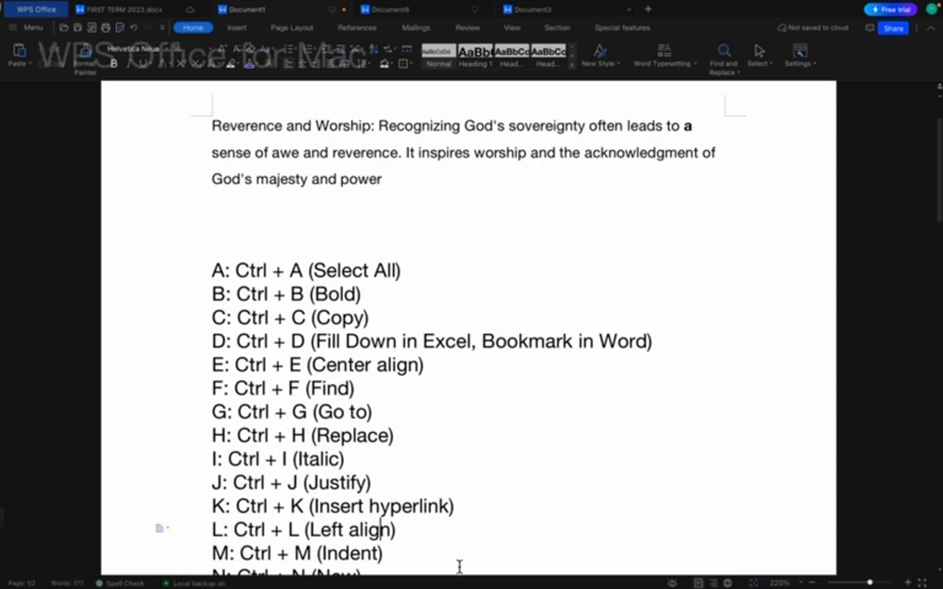
key(Down)
click(213, 270)
key(Tab)
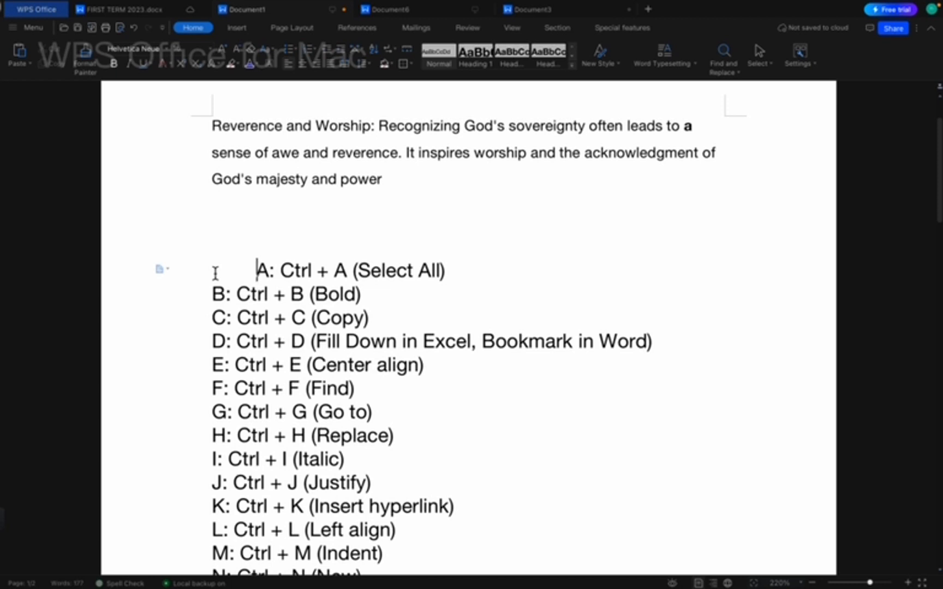
key(BackSpace)
key(Tab)
key(BackSpace)
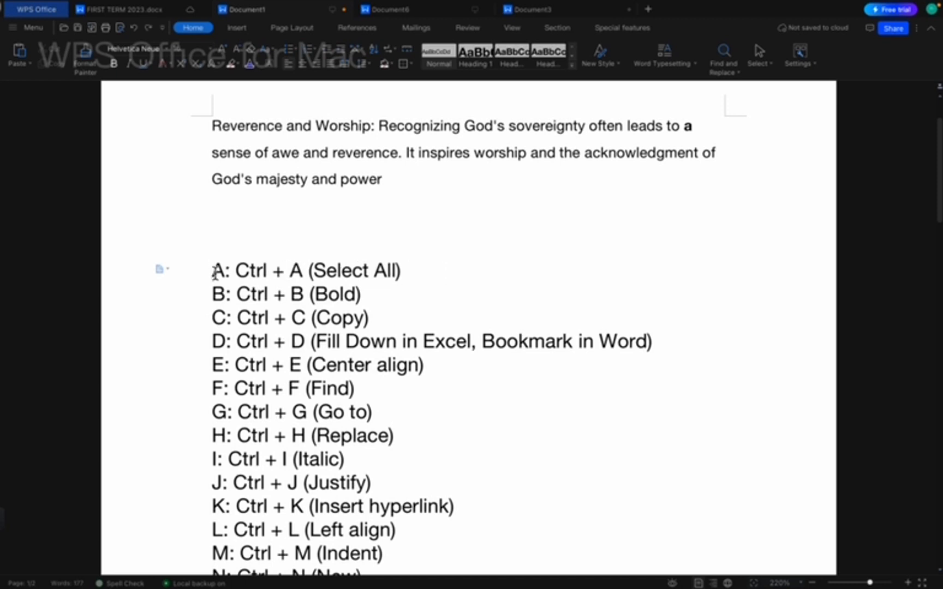
key(Down)
key(Down)
key(Down)
key(Down)
key(Down)
key(Down)
key(Down)
key(Down)
key(Down)
key(Down)
key(Down)
key(Down)
key(Down)
key(Down)
key(Down)
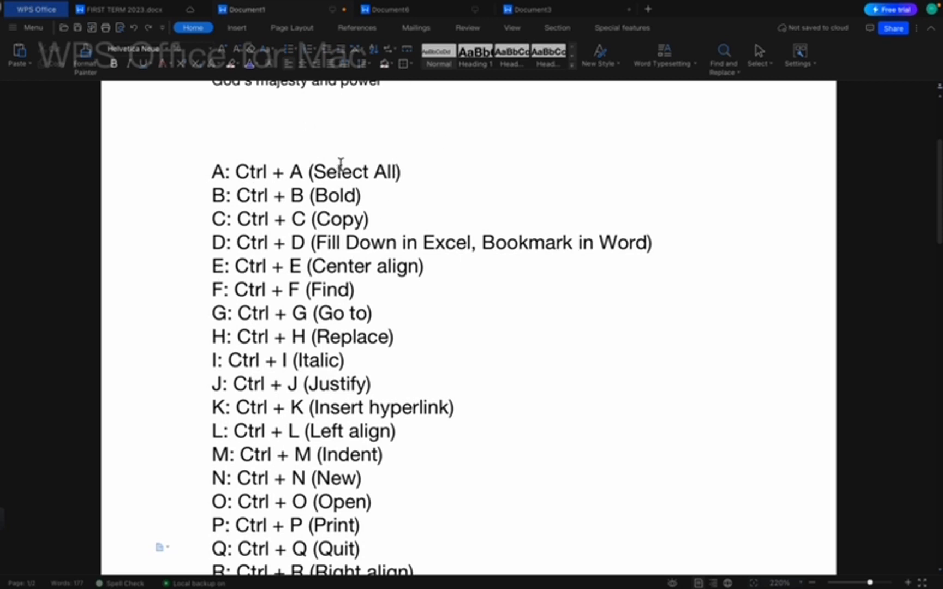
Create blank Document7 with Ctrl+N, check the Document6 and Document7 tabs, then return to Document1.
key(ctrl+n)
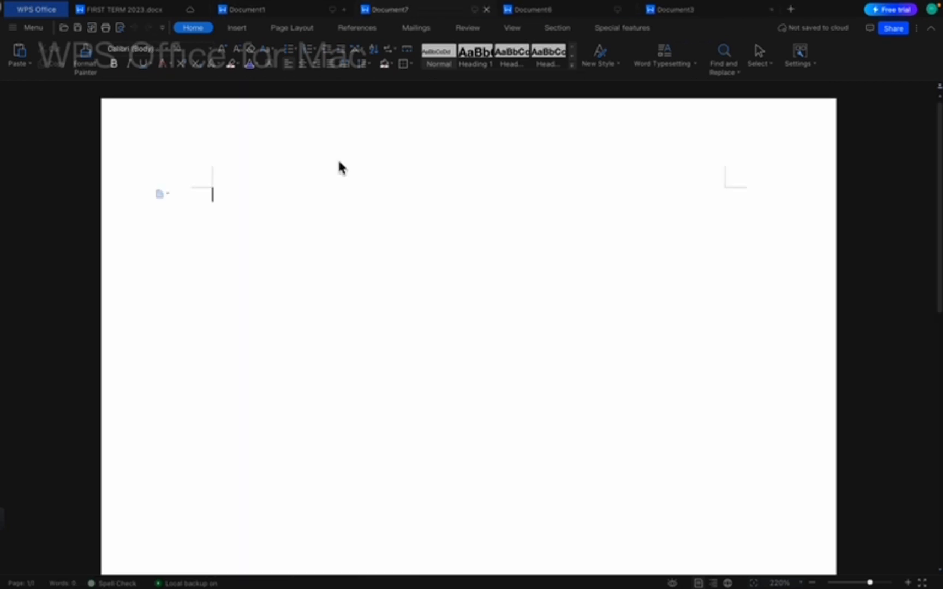
click(551, 9)
click(446, 18)
click(315, 15)
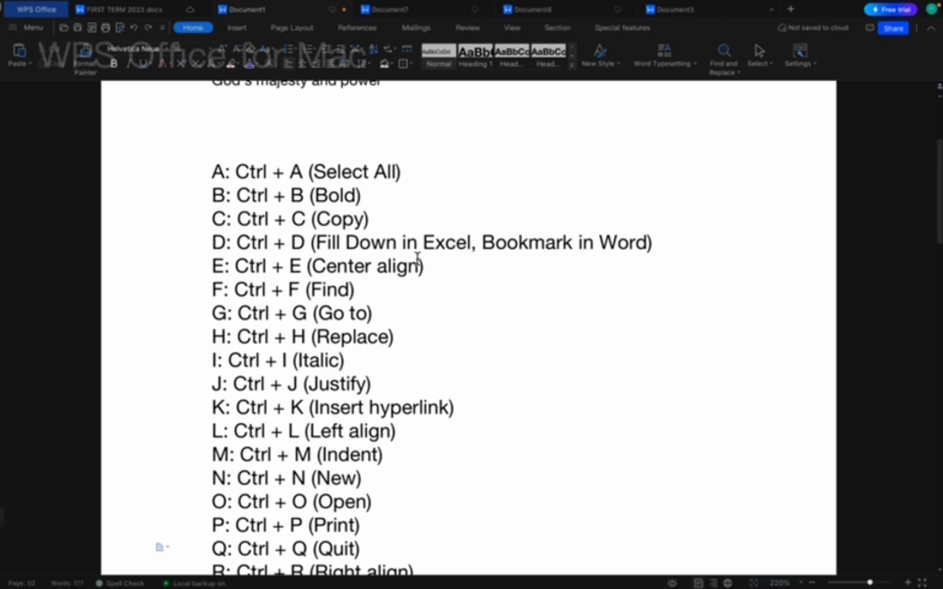
Open and cancel the OpenFile dialog, then show the Menu with its recent documents.
key(super+o)
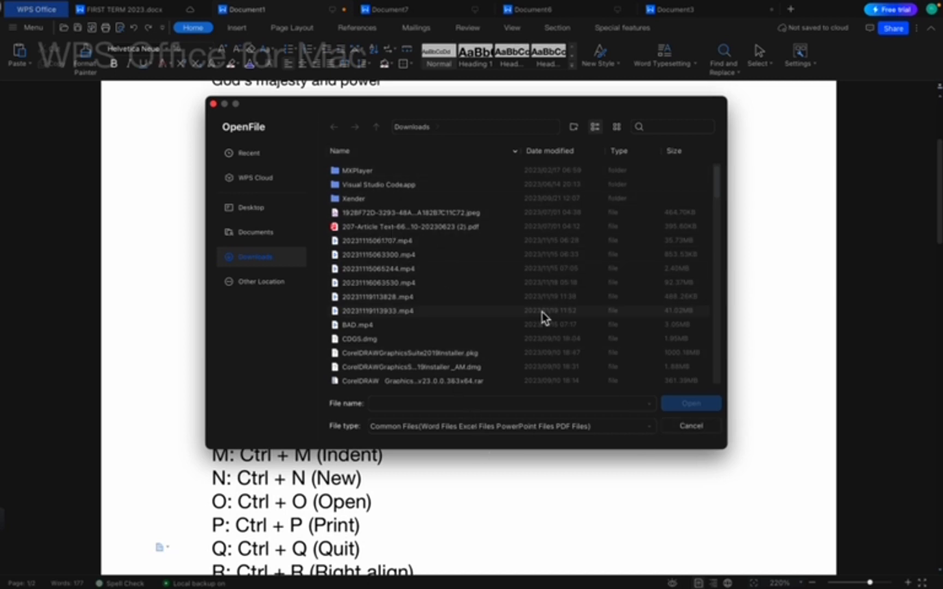
click(213, 104)
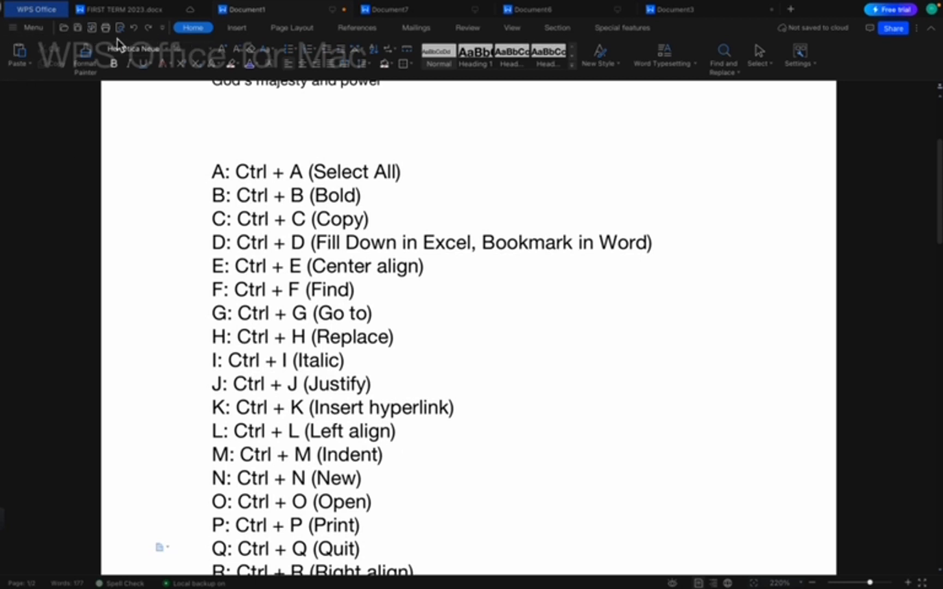
click(38, 28)
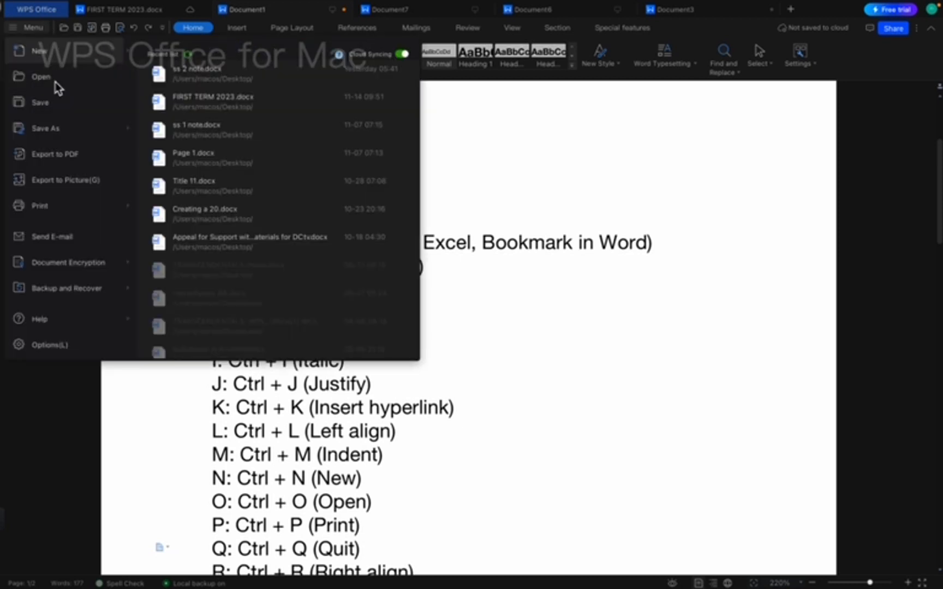
Close the file menu, then open the Print dialog and cancel it without printing.
mouse_move(67, 206)
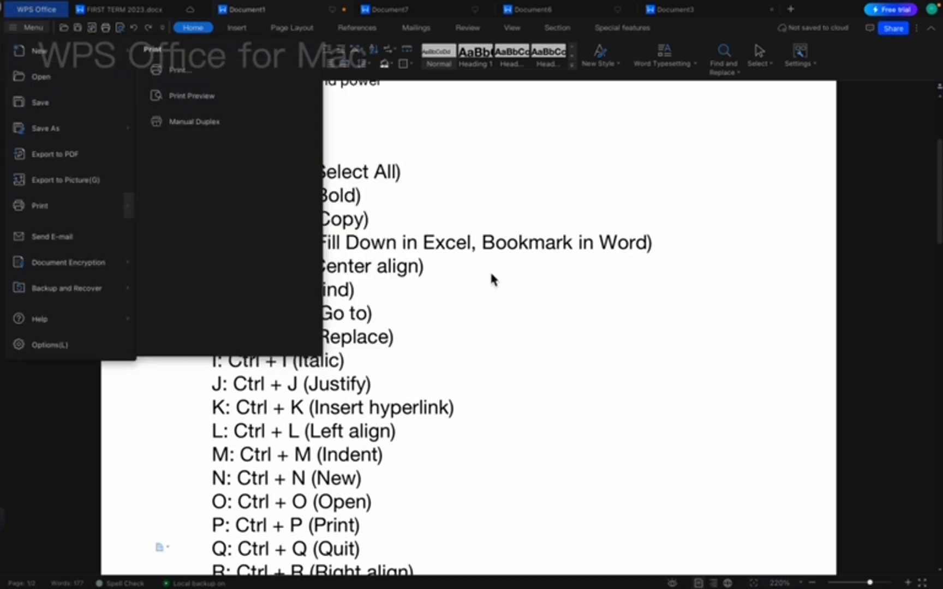
click(504, 316)
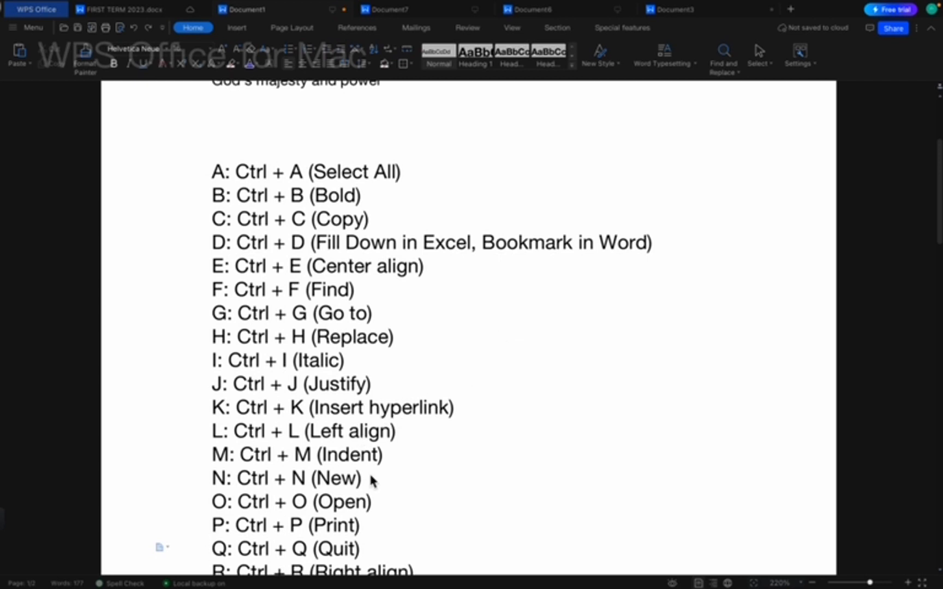
key(super+p)
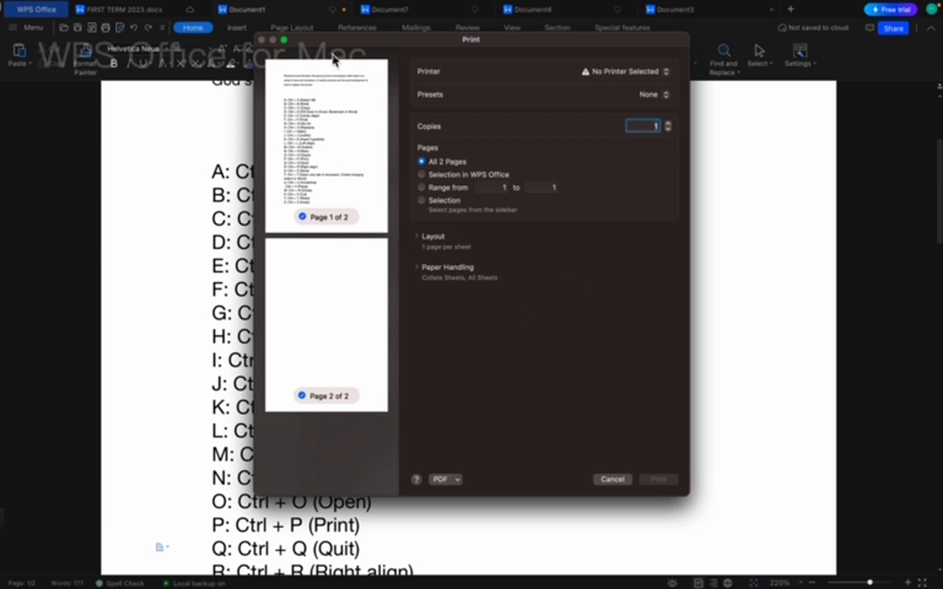
click(610, 482)
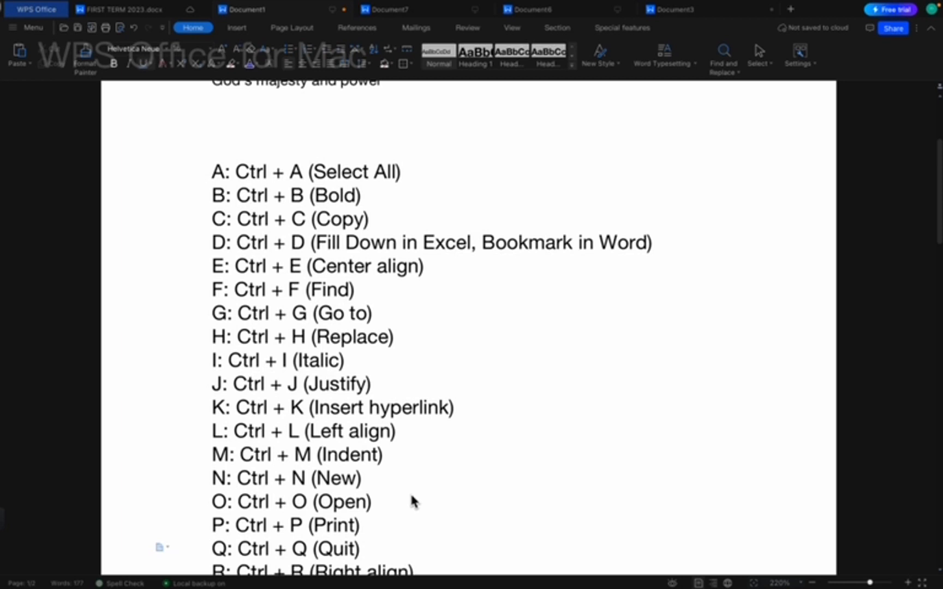
key(super+q)
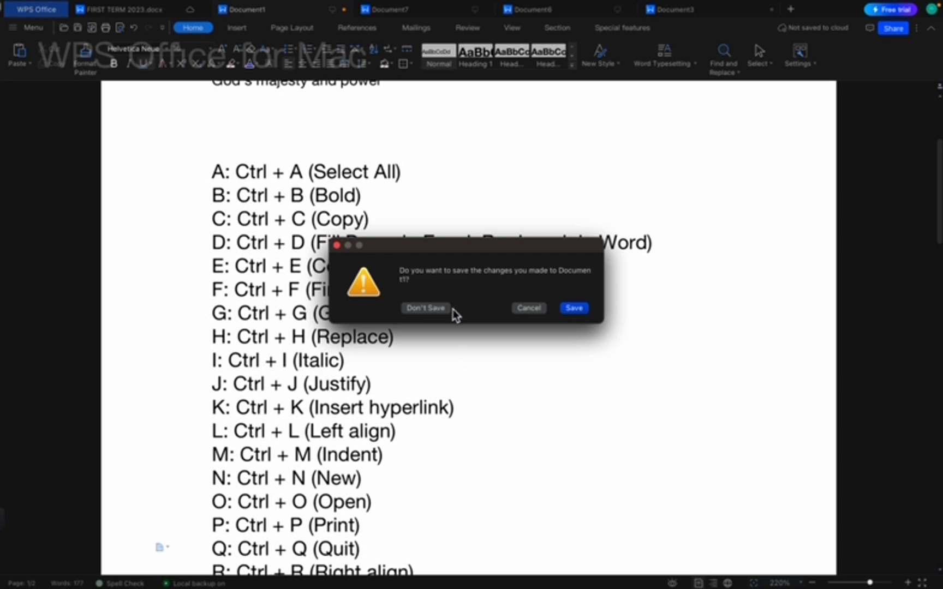
click(337, 245)
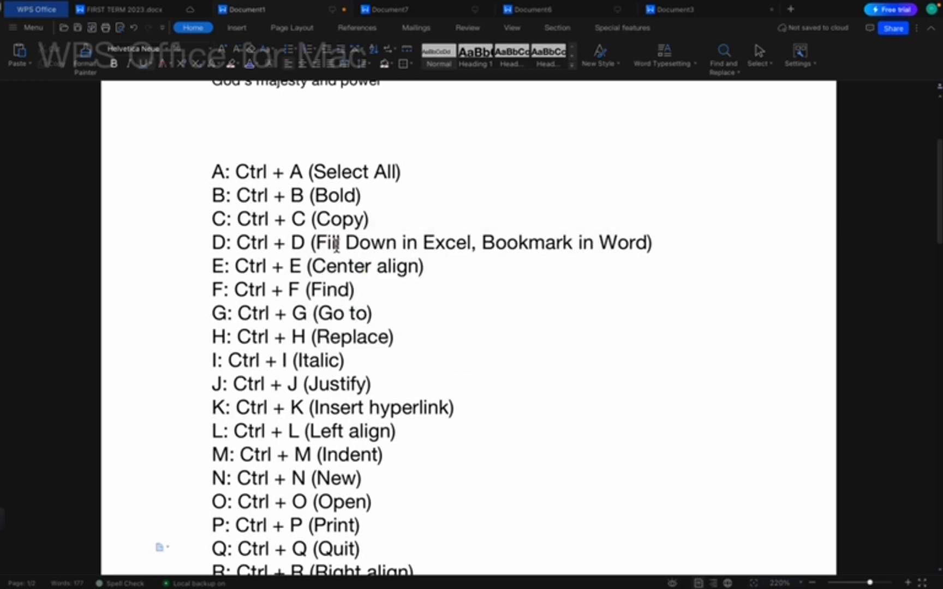
key(Down)
key(Down)
key(Down)
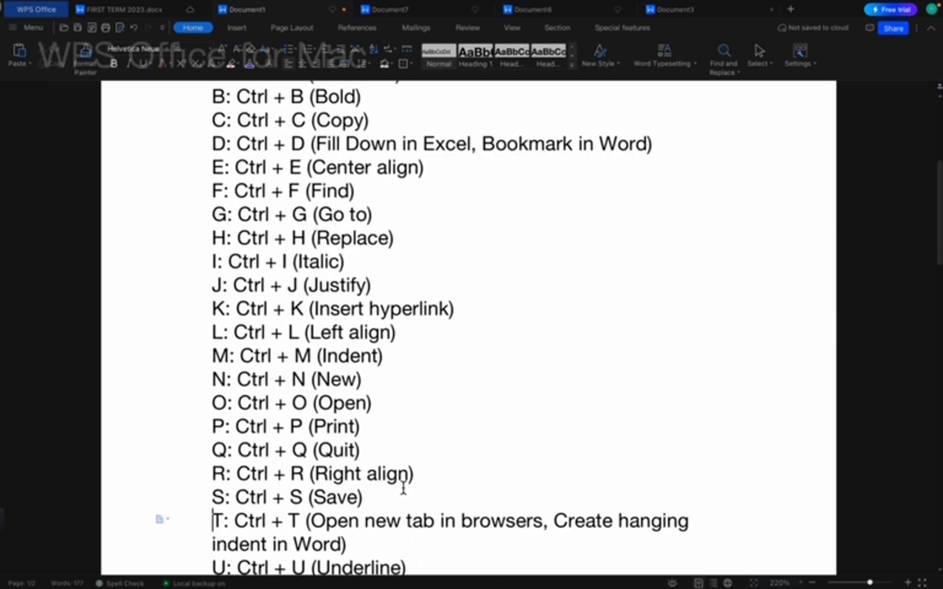
Right-align the whole document, restore left alignment, deselect, and bring up Save As with Ctrl+S.
key(Down)
key(ctrl+a)
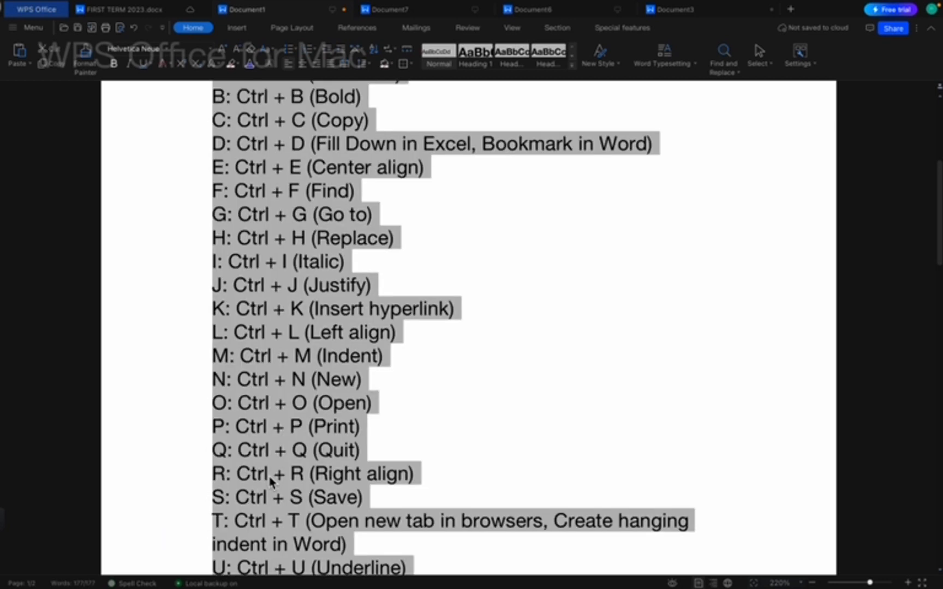
key(ctrl+r)
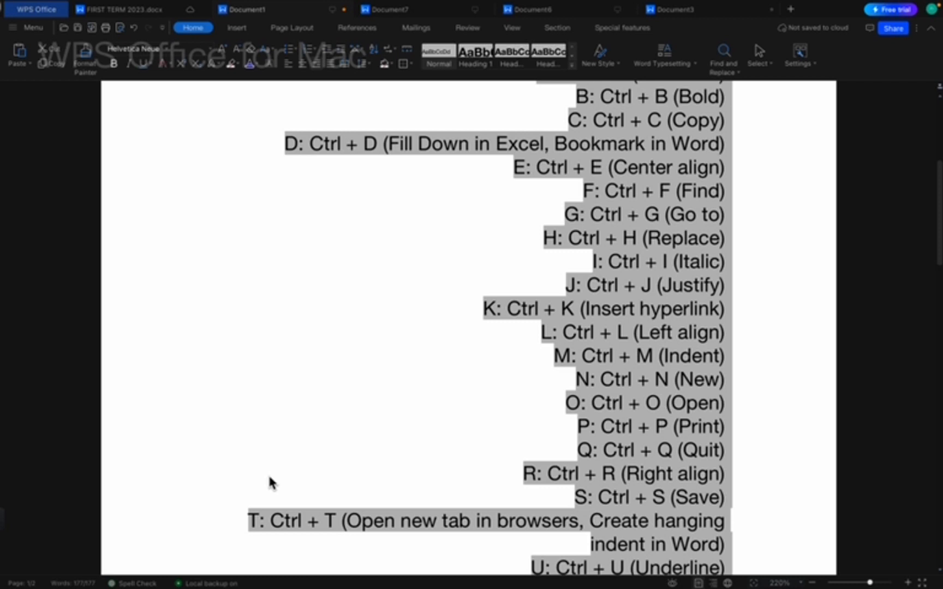
key(ctrl+l)
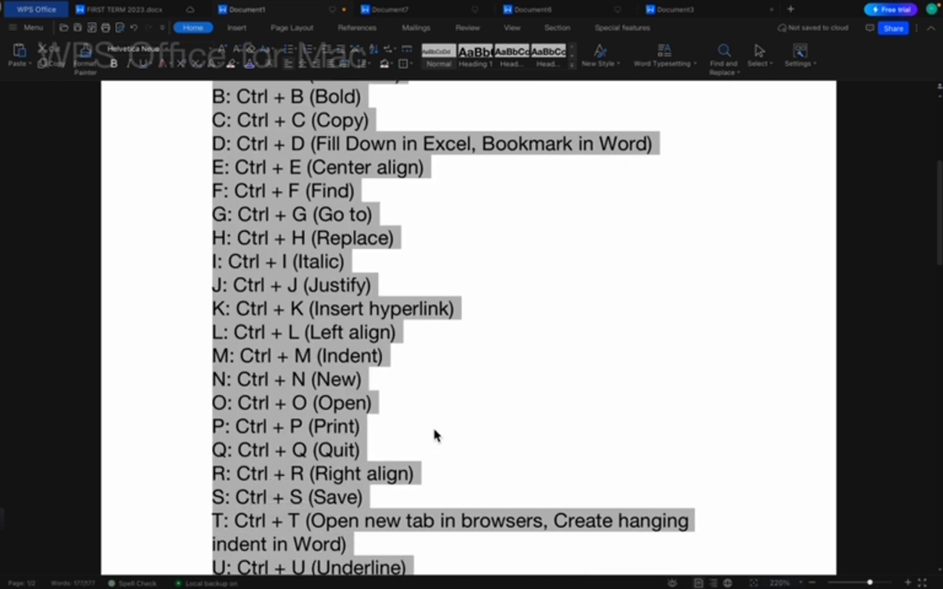
click(453, 475)
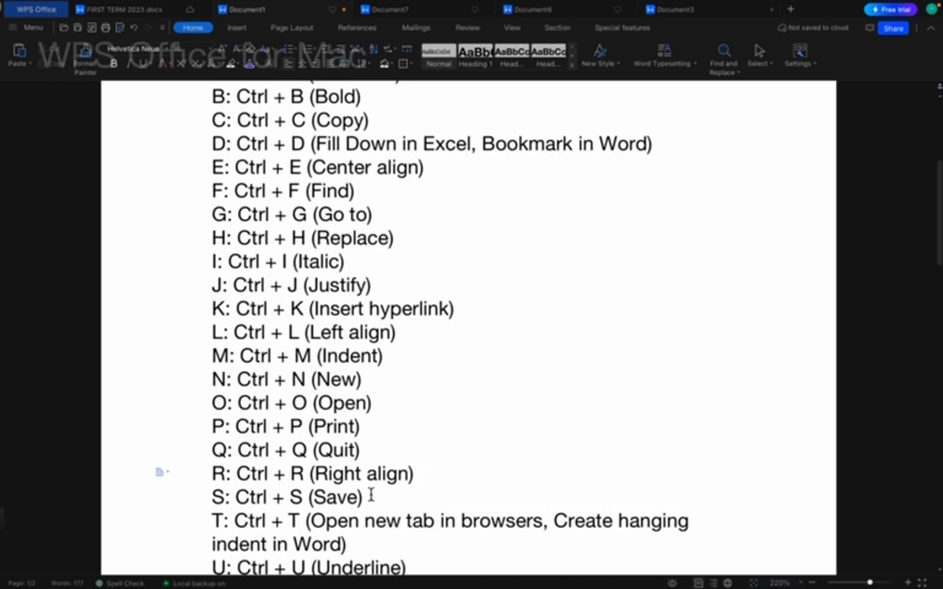
key(ctrl+s)
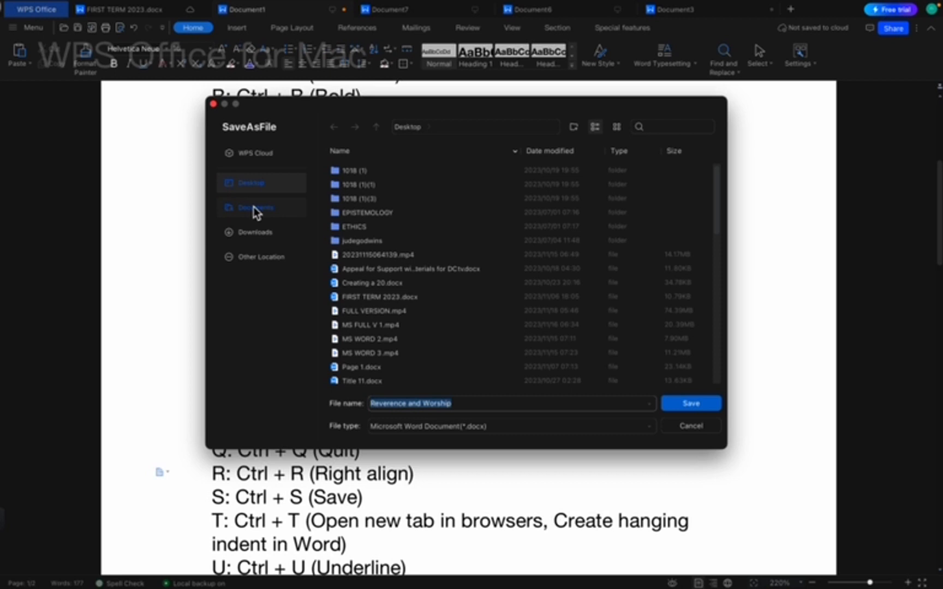
Close the SaveAsFile dialog with its red button without saving.
click(214, 104)
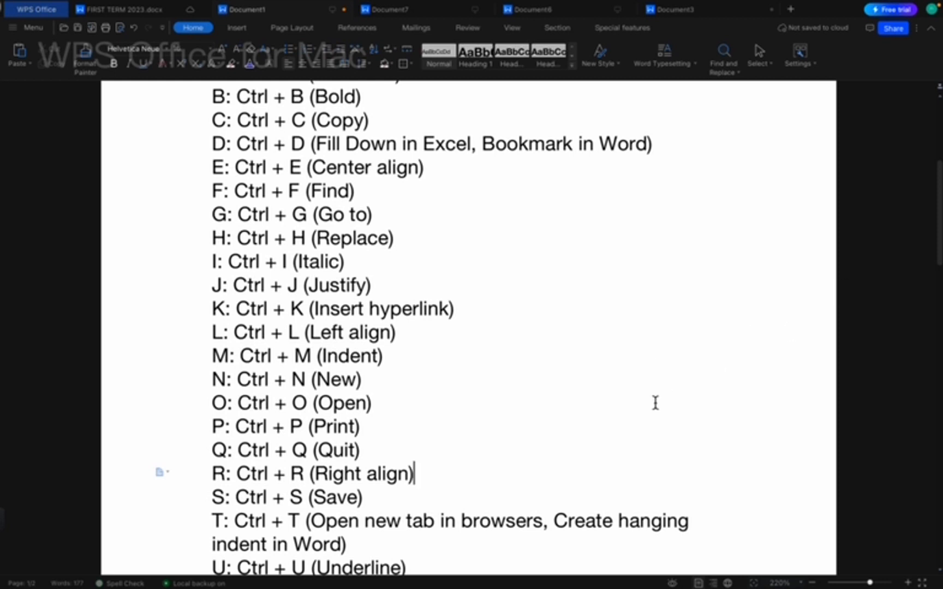
Underline the entire document, then remove the underline again.
key(Down)
key(Down)
key(Down)
key(Down)
key(Down)
key(Down)
key(Down)
key(Down)
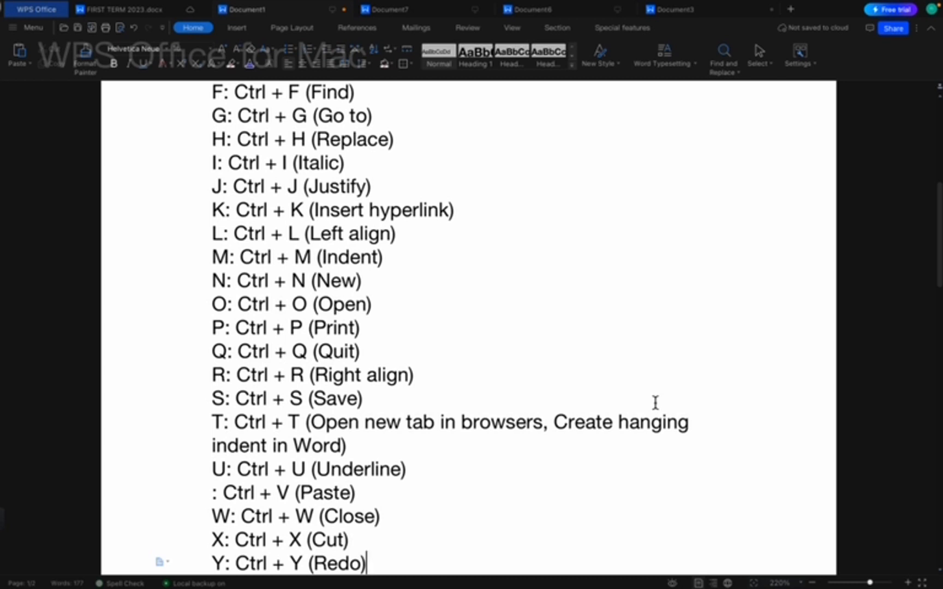
key(super+a)
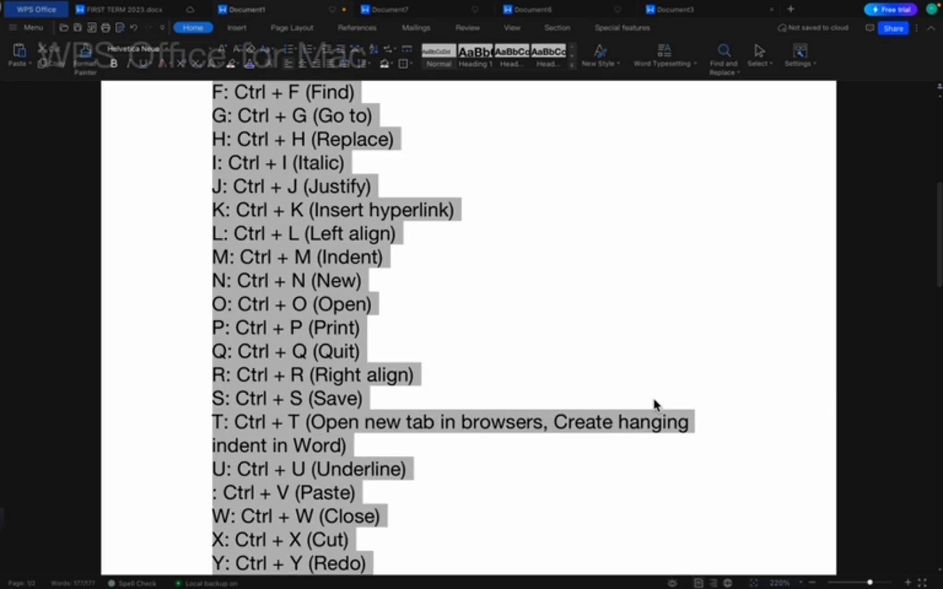
key(super+u)
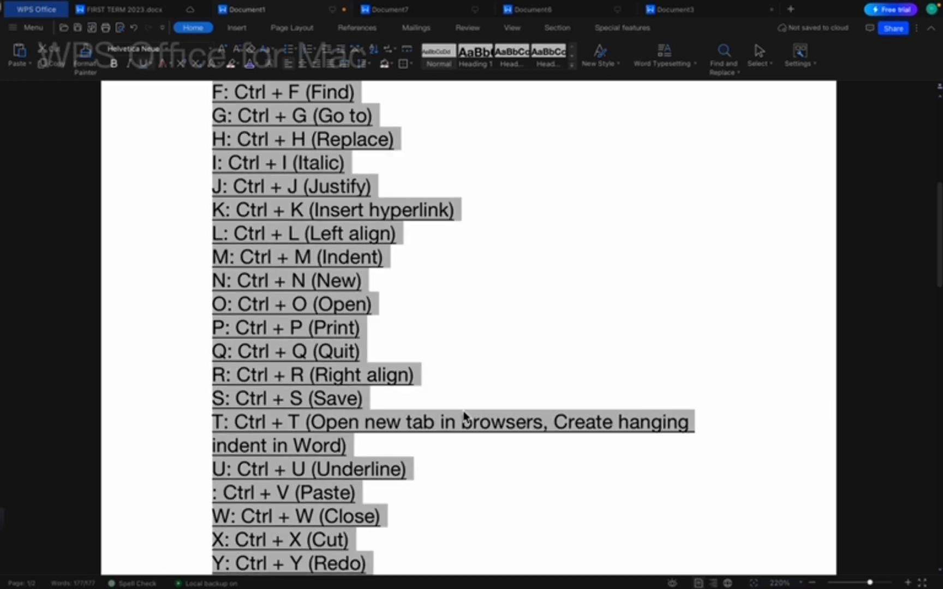
key(super+u)
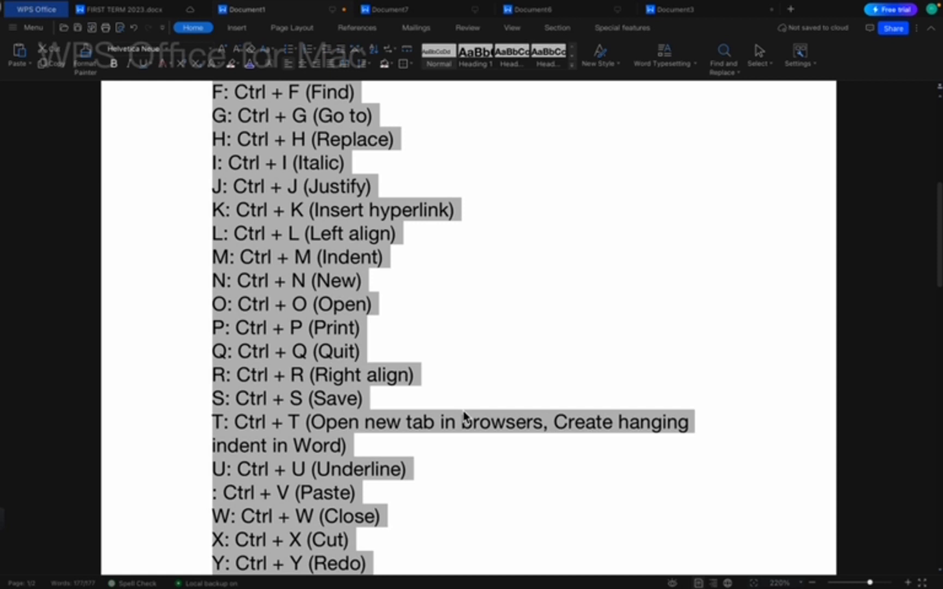
Paste two extra copies of the Paste line, undo both, and start closing Document1 with Ctrl+W.
click(426, 494)
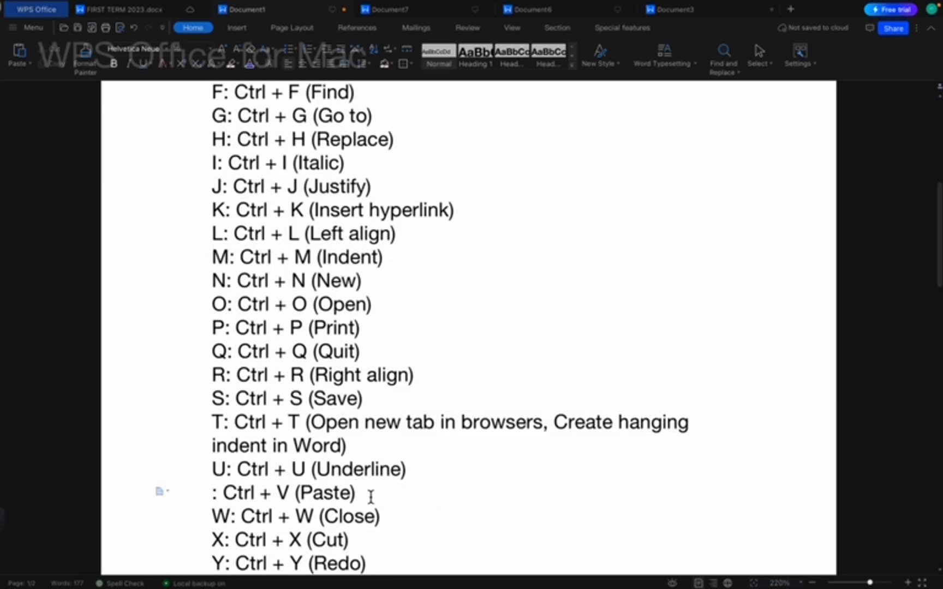
click(146, 502)
key(ctrl+c)
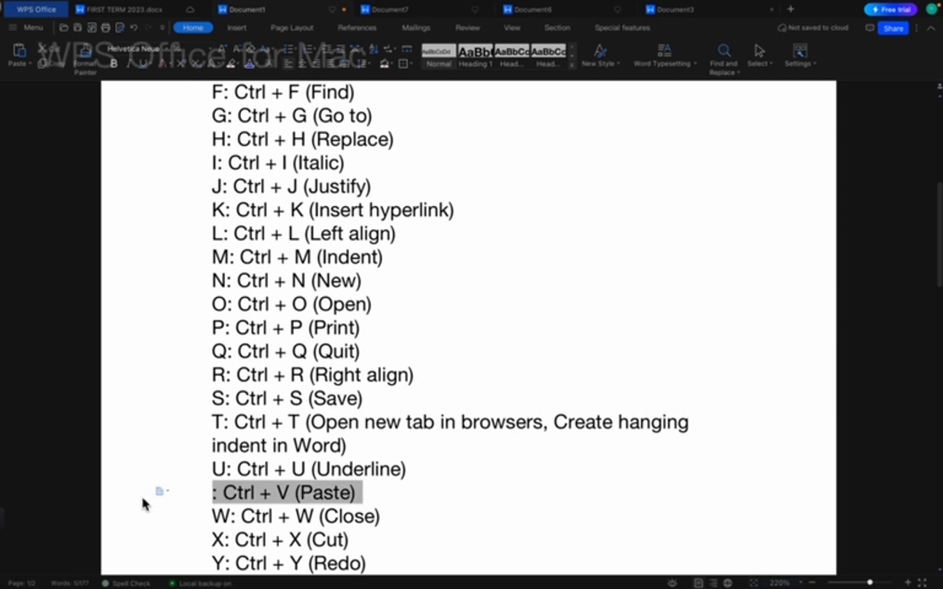
click(391, 492)
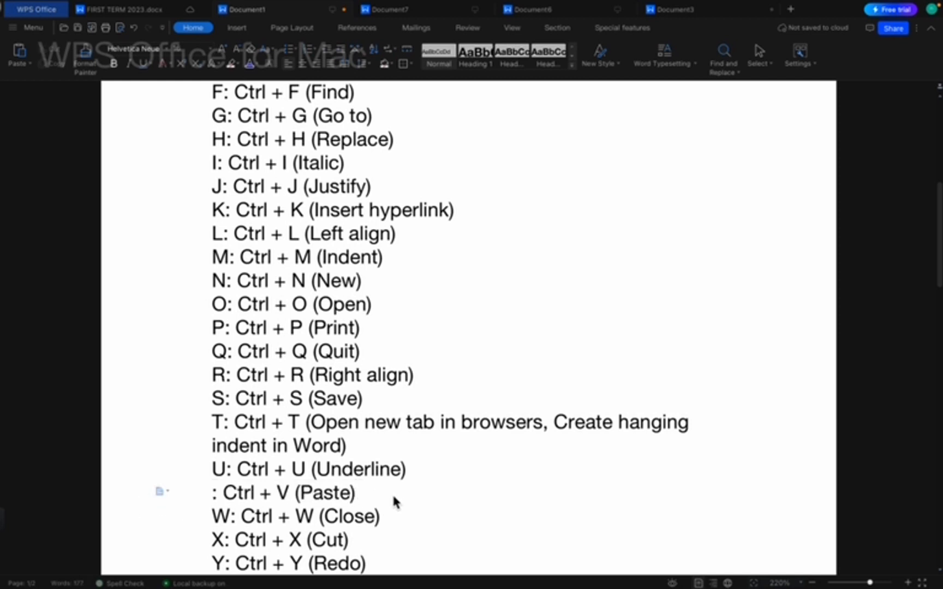
key(Return)
key(ctrl+v)
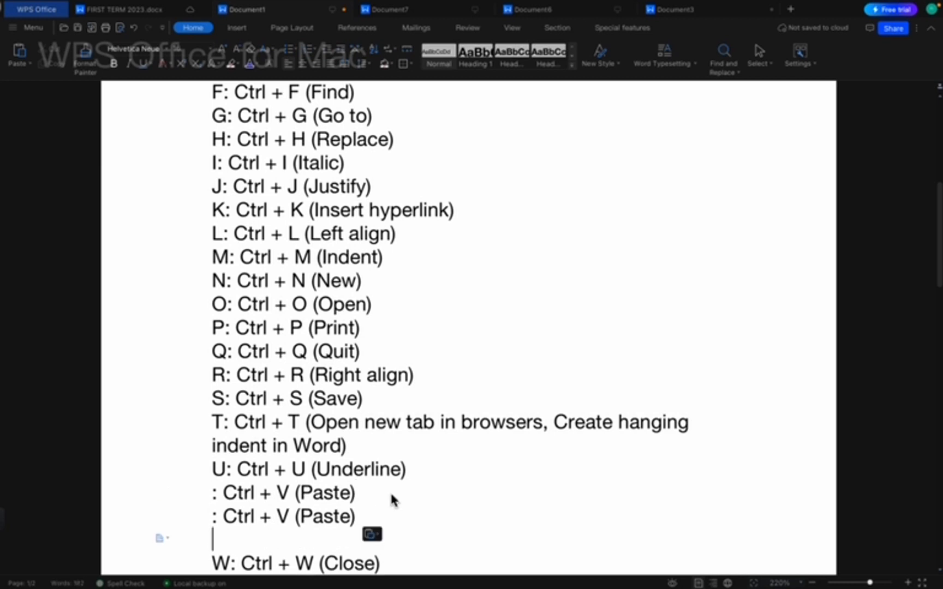
key(ctrl+v)
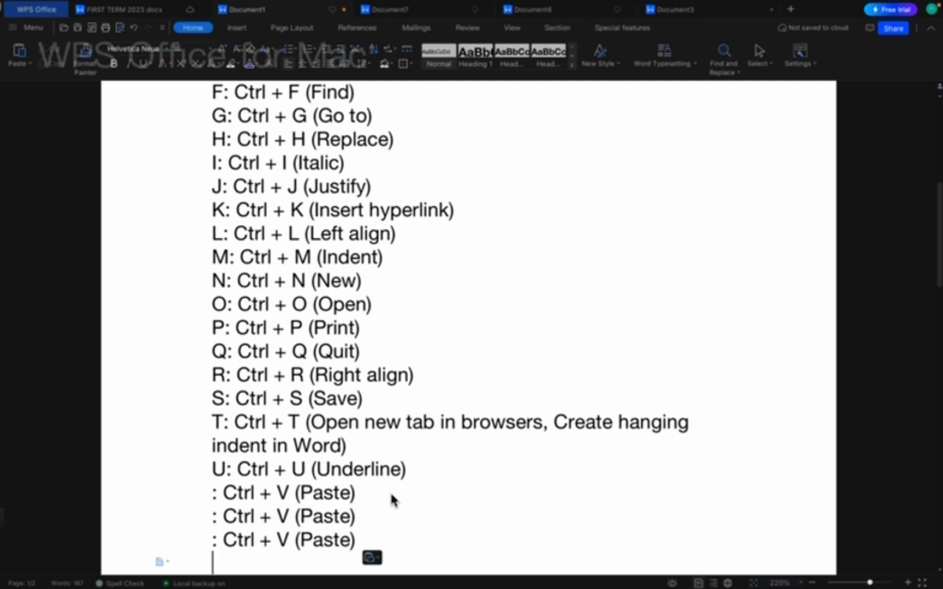
key(ctrl+z)
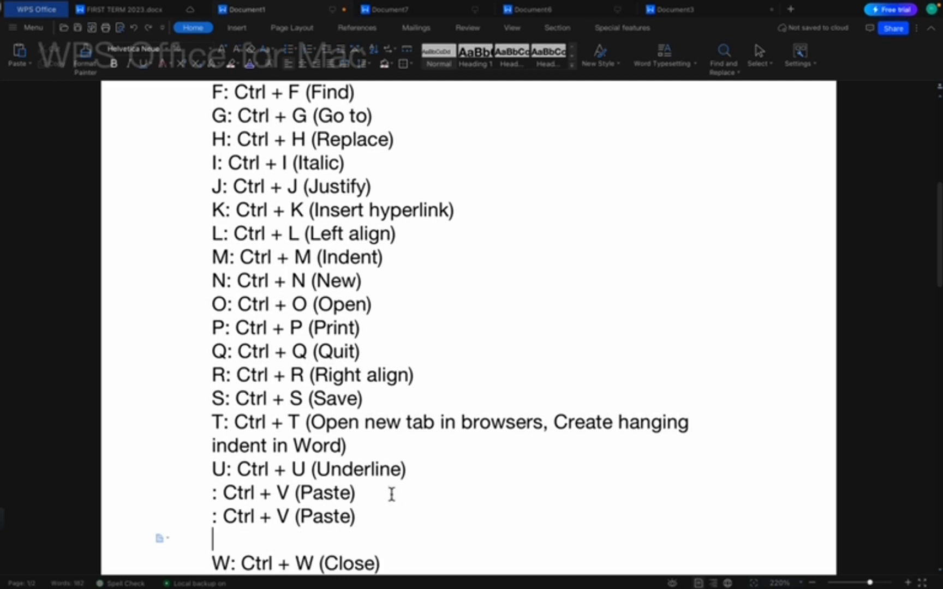
key(ctrl+z)
key(ctrl+z)
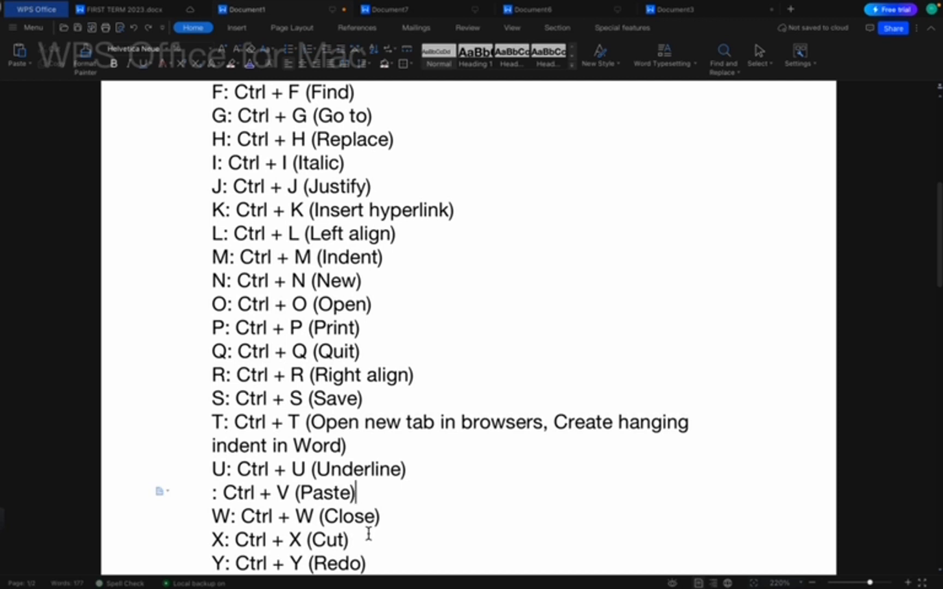
key(super+w)
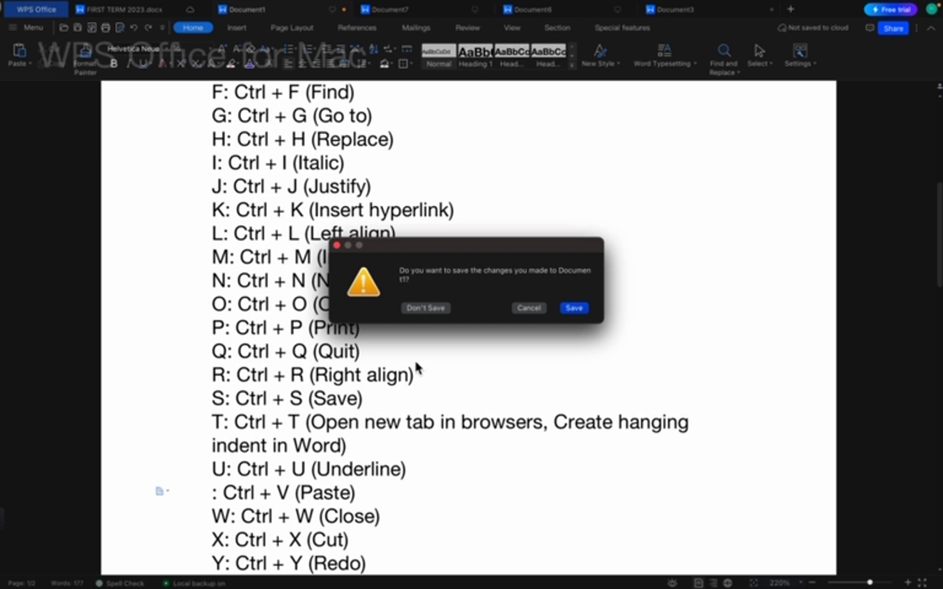
Dismiss the save prompt with Cancel so Document1 stays open, unsaved.
click(337, 246)
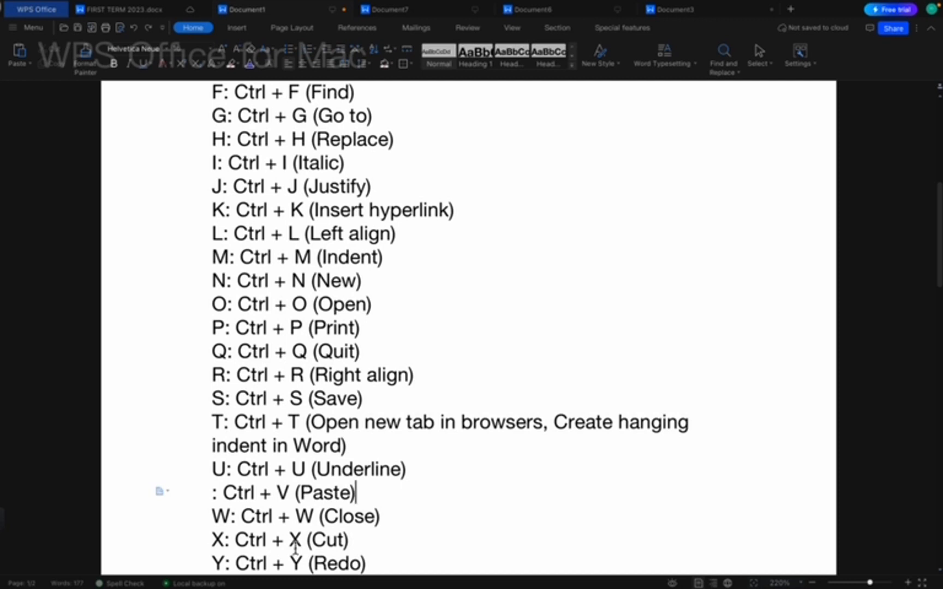
Cut the 'X: Ctrl + X (Cut)' line and paste it back above the Y line.
click(151, 551)
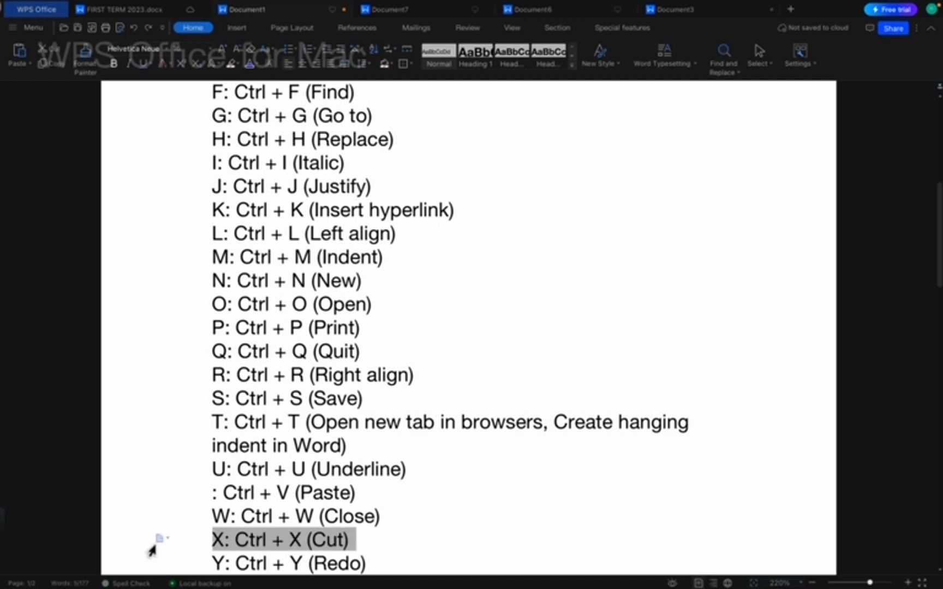
key(ctrl+x)
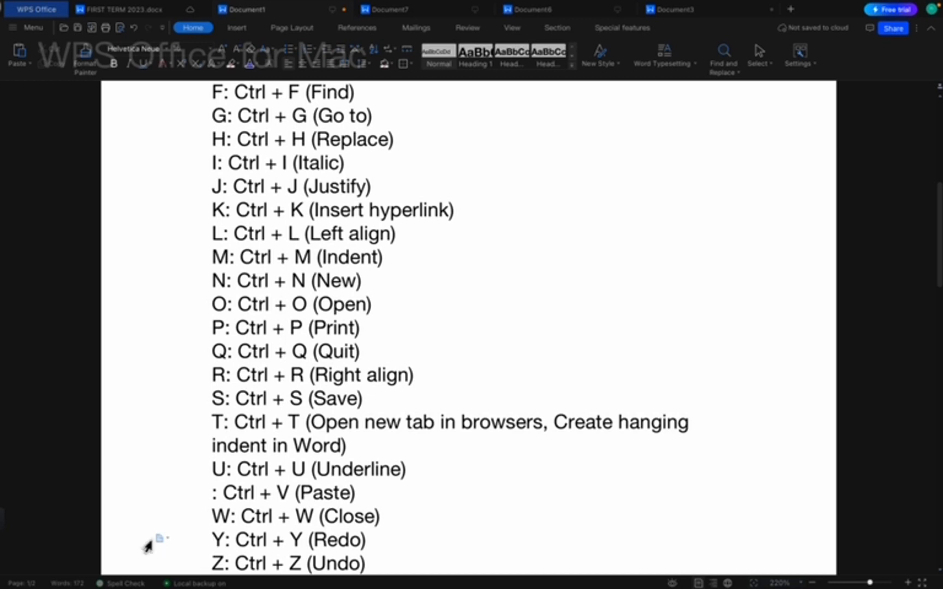
key(ctrl+v)
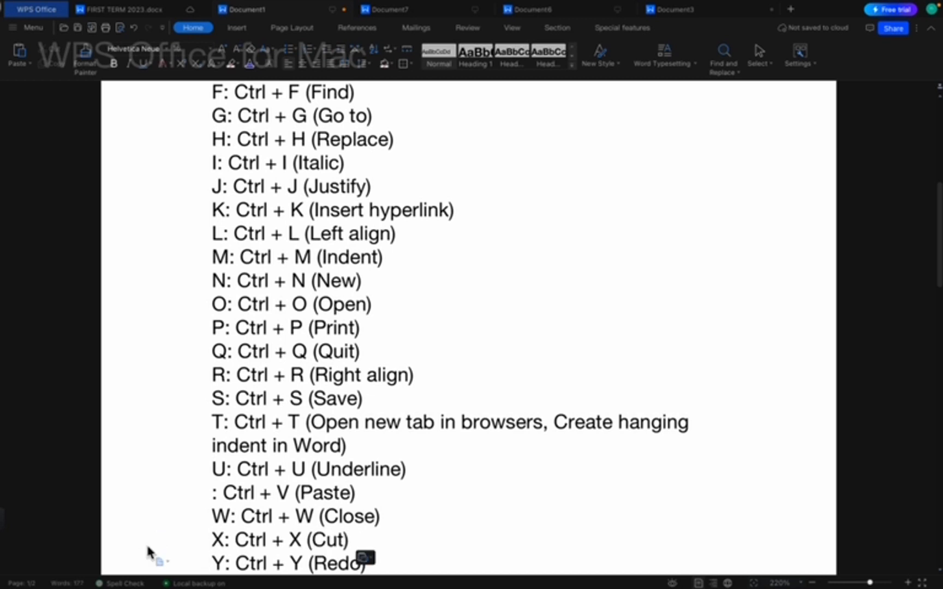
Undo the paste of the X line, then redo to restore it.
key(Down)
key(Down)
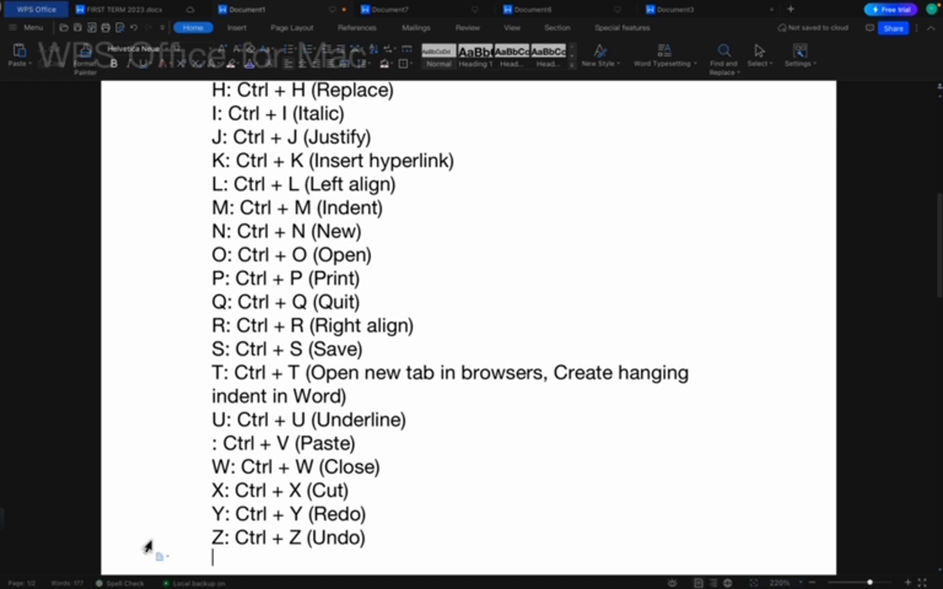
key(super+z)
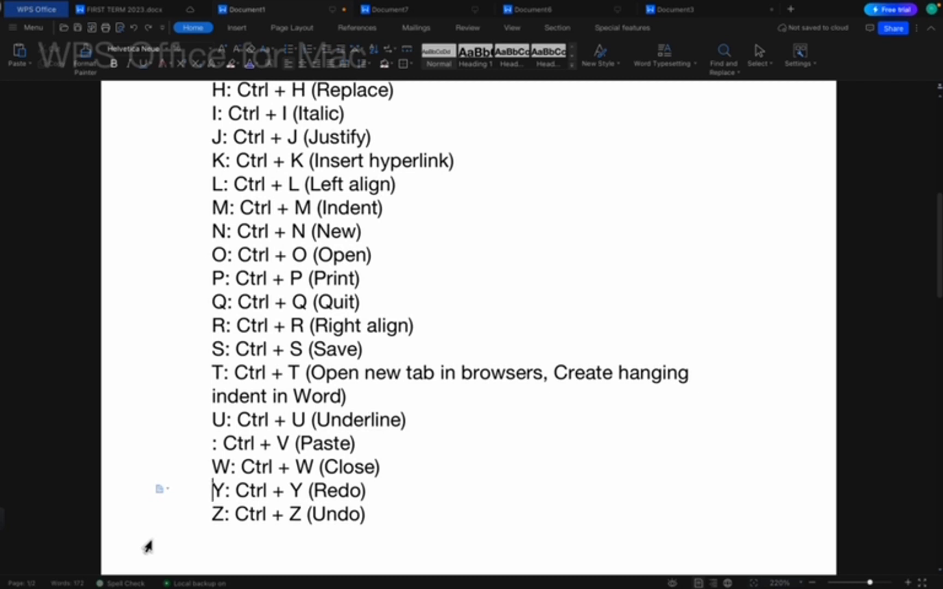
key(super+y)
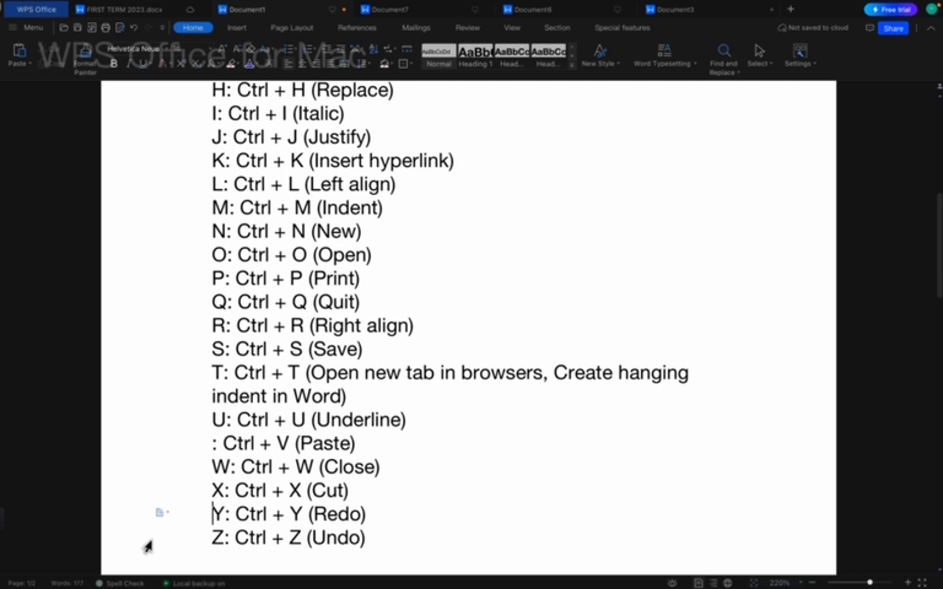